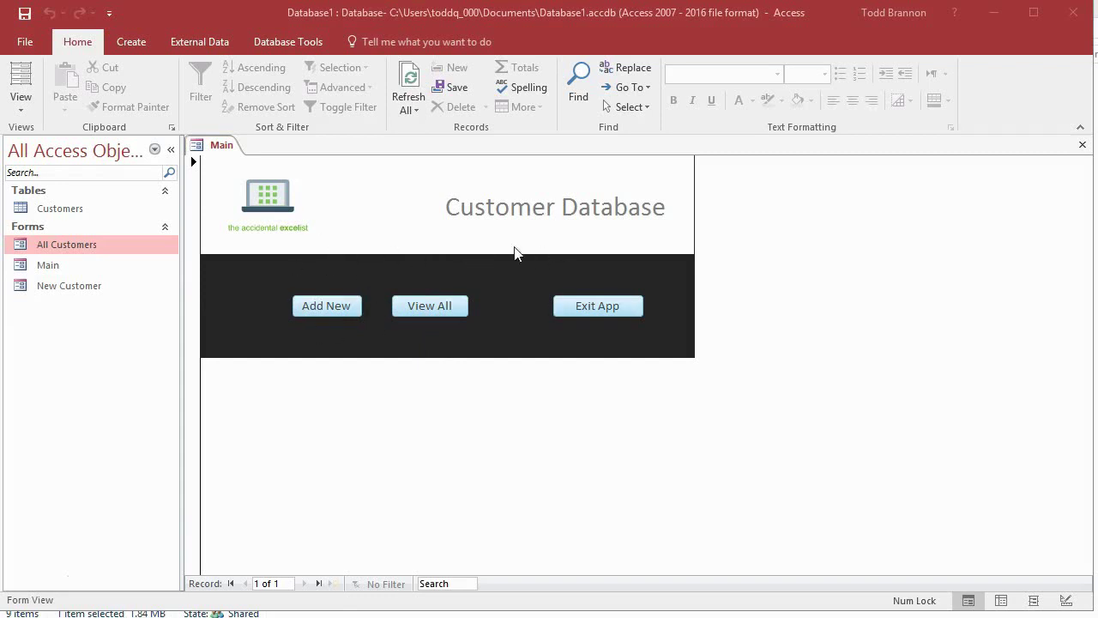
Step: Open the Customers table beside the New Customer form and move to the blank row after record 5004
click(323, 306)
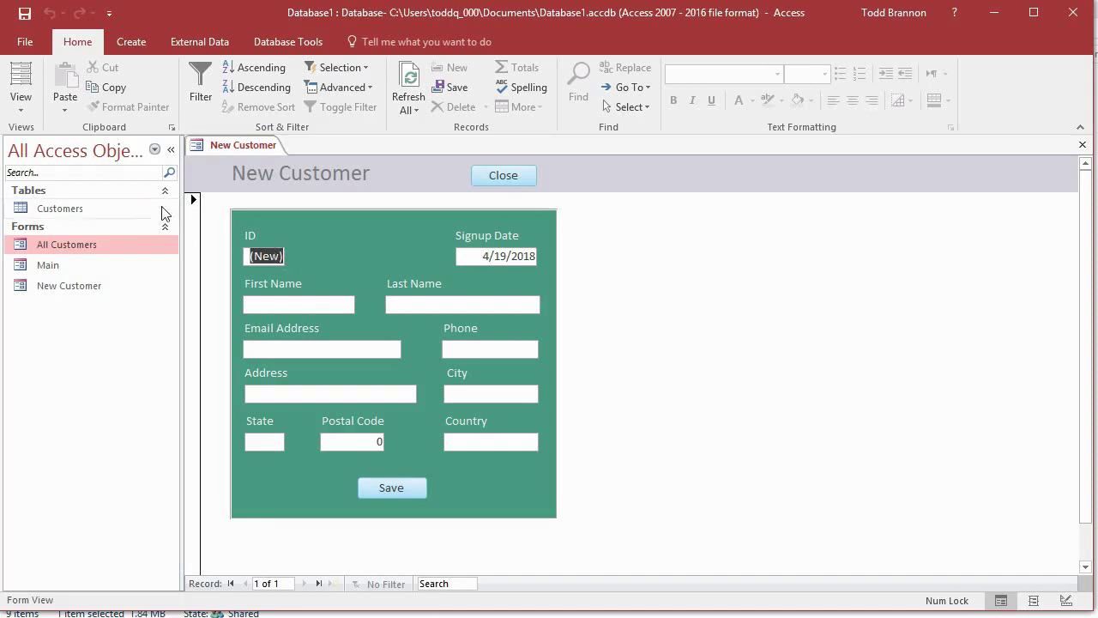
click(68, 214)
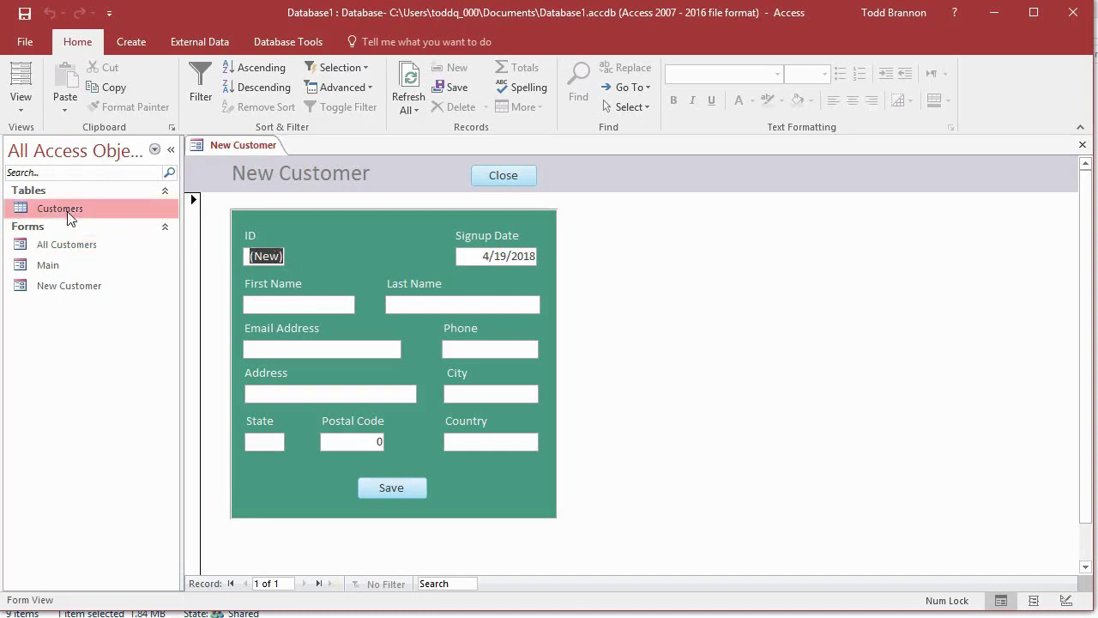
double_click(70, 209)
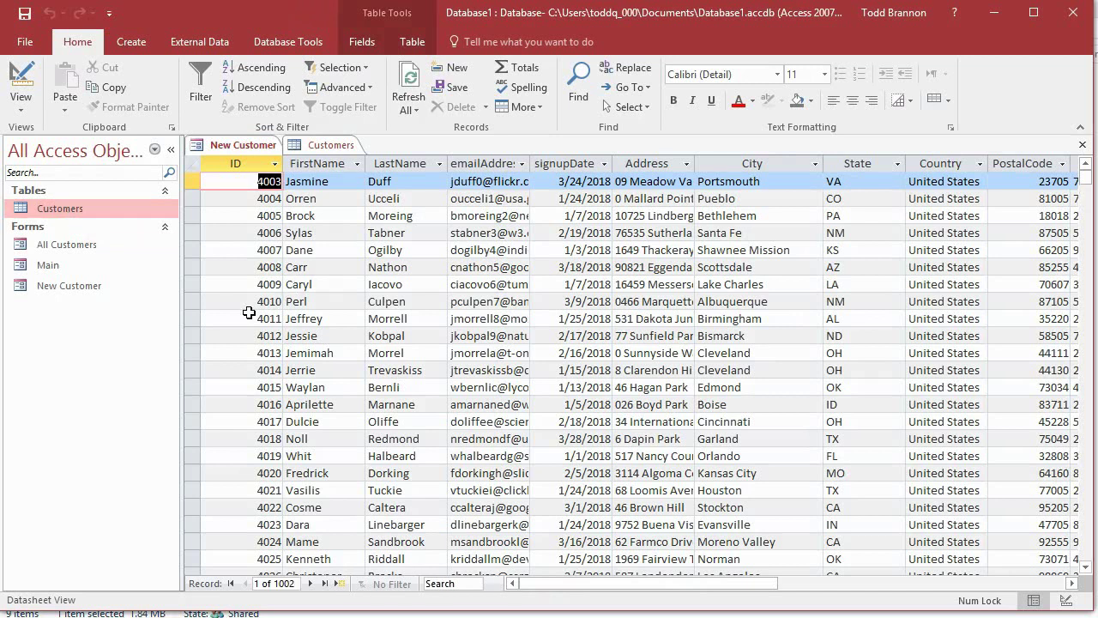
key(ctrl+Down)
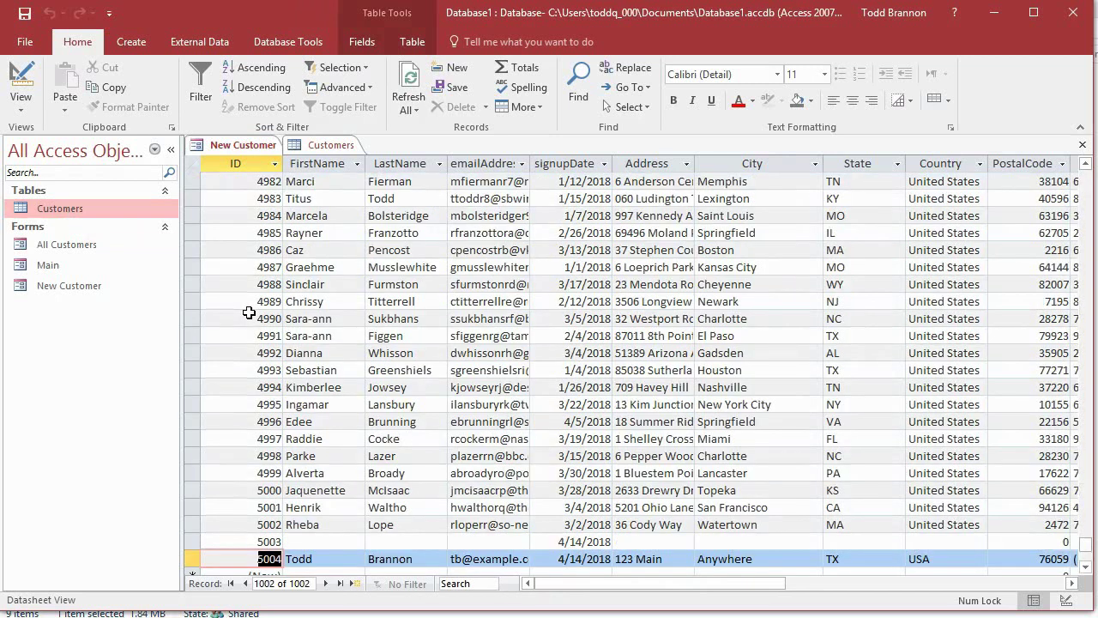
scroll(260, 314, down, 4)
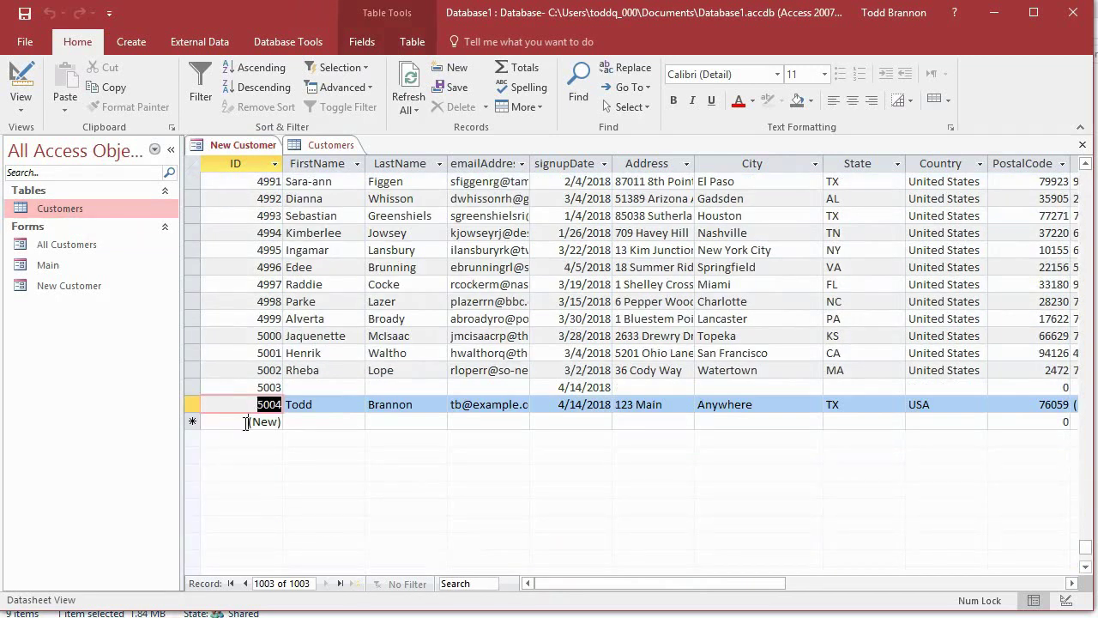
click(249, 421)
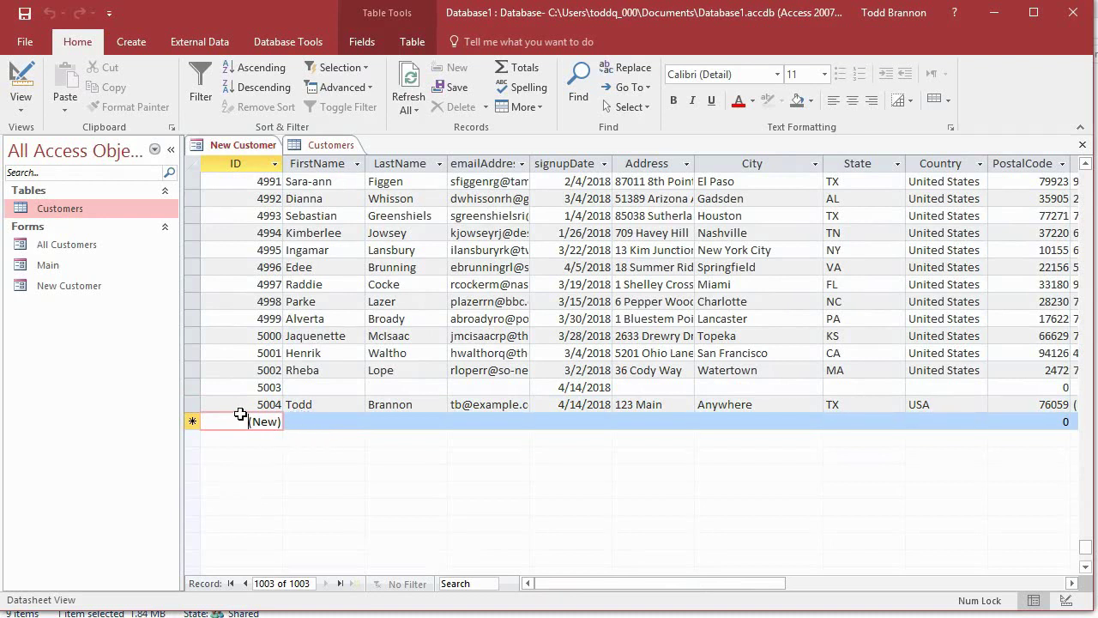
Step: On the New Customer form, open the Signup Date calendar and dismiss it without changing the date
click(225, 144)
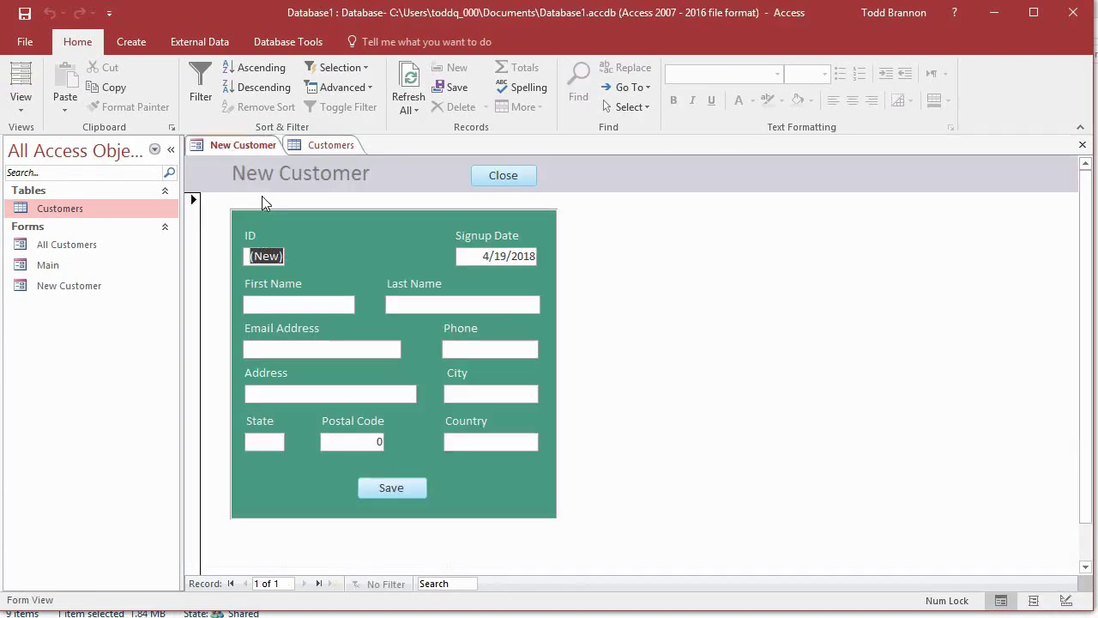
click(525, 258)
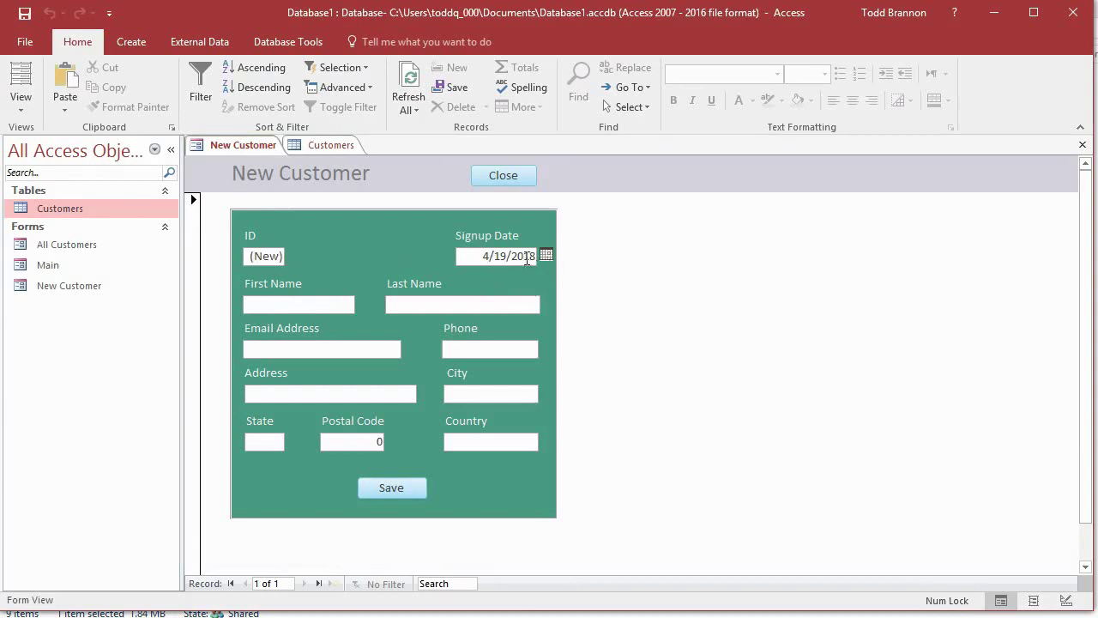
click(547, 255)
click(400, 283)
Step: Enter 'Tod' as the first name of new record 5005, glancing at the Customers table
click(280, 302)
text(Tod)
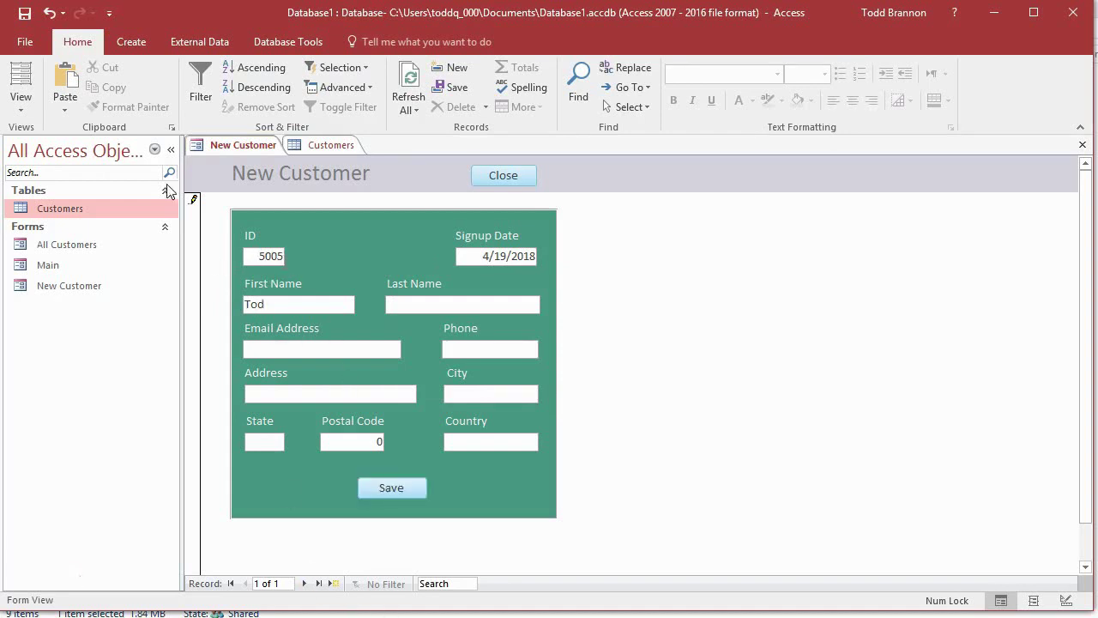
click(301, 151)
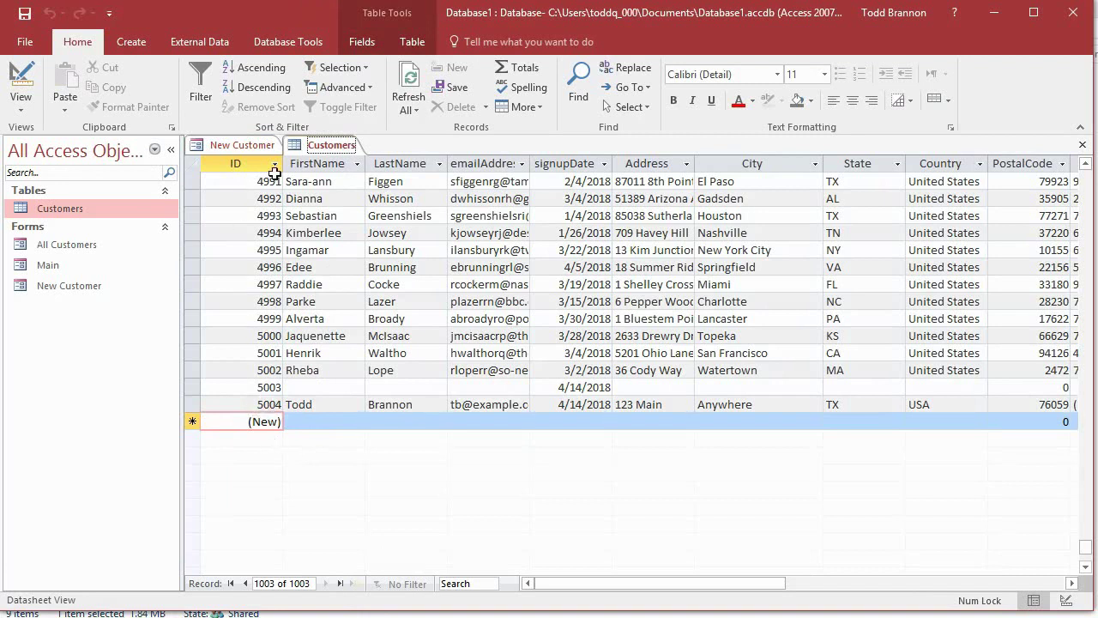
click(243, 144)
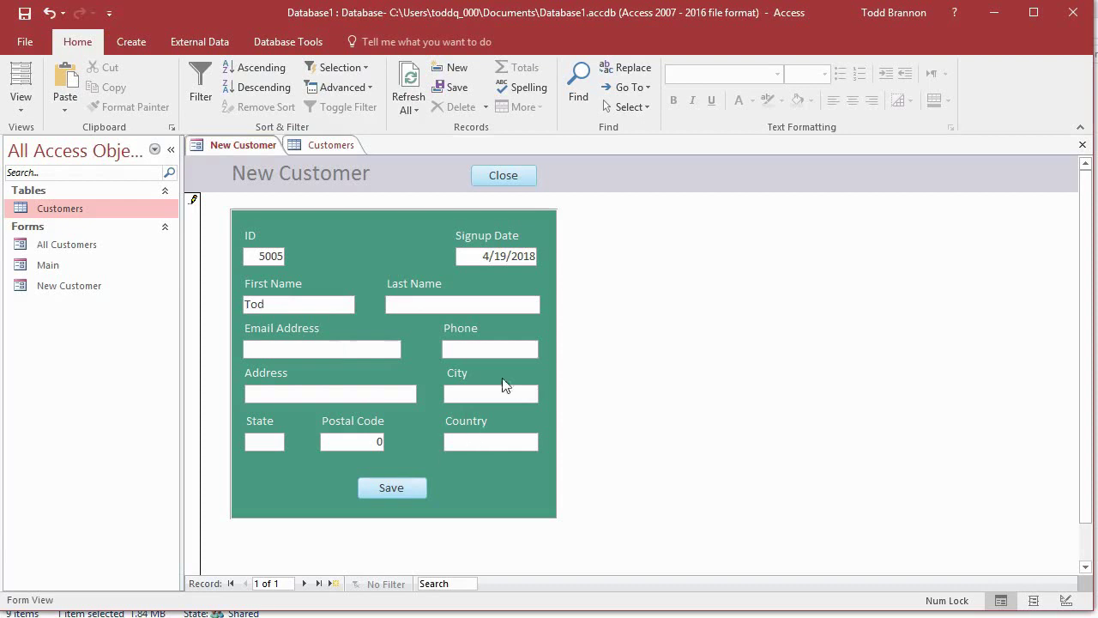
Step: Close the New Customer form and the Customers table
click(492, 183)
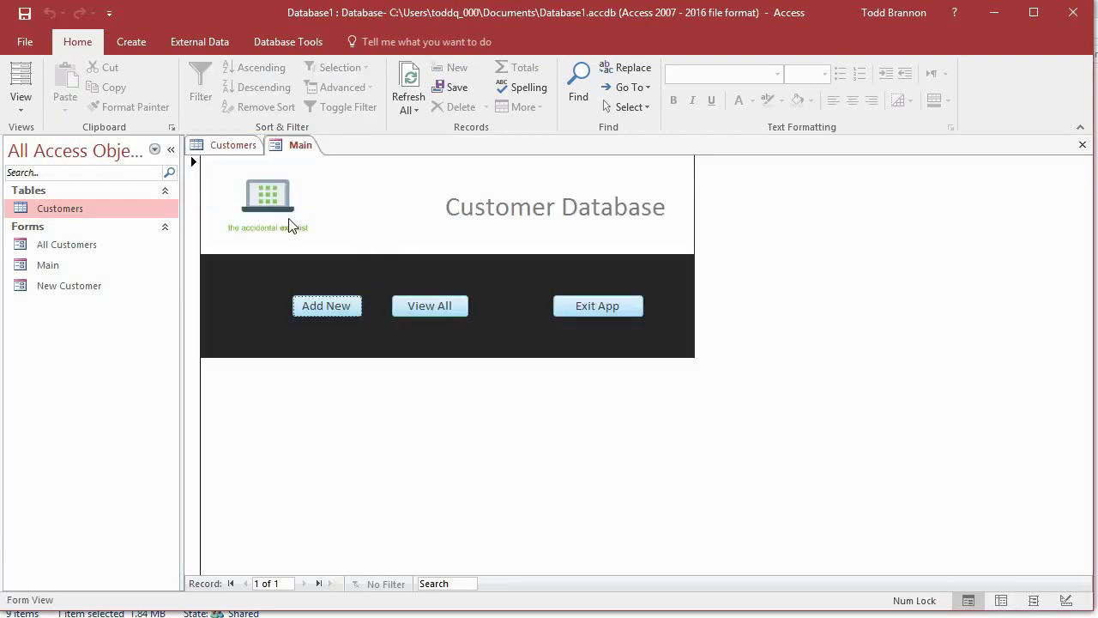
click(230, 145)
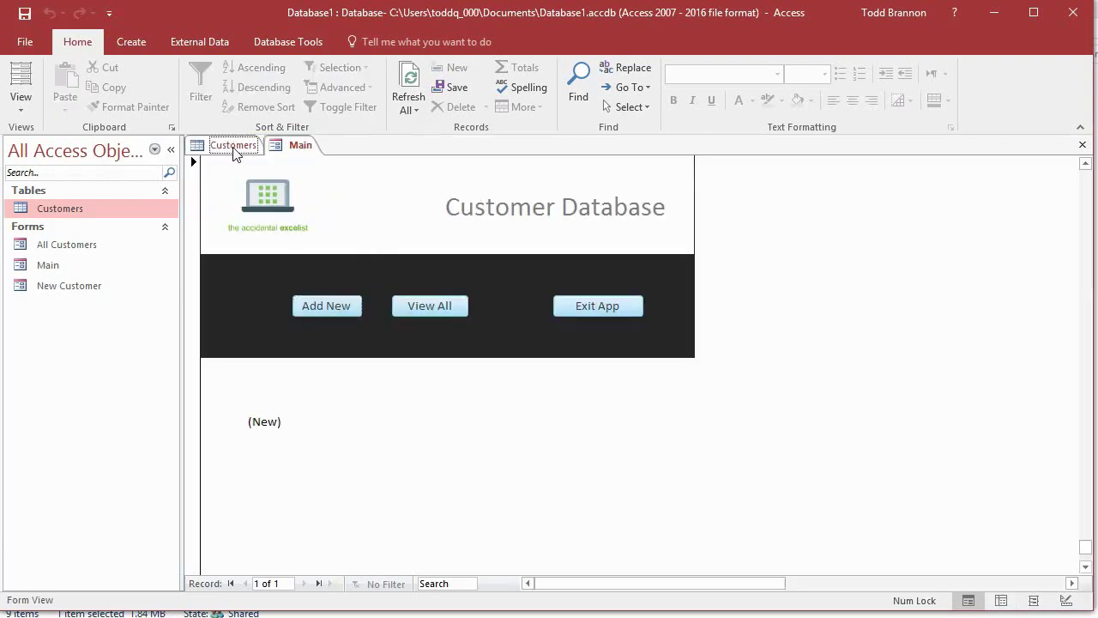
click(1082, 145)
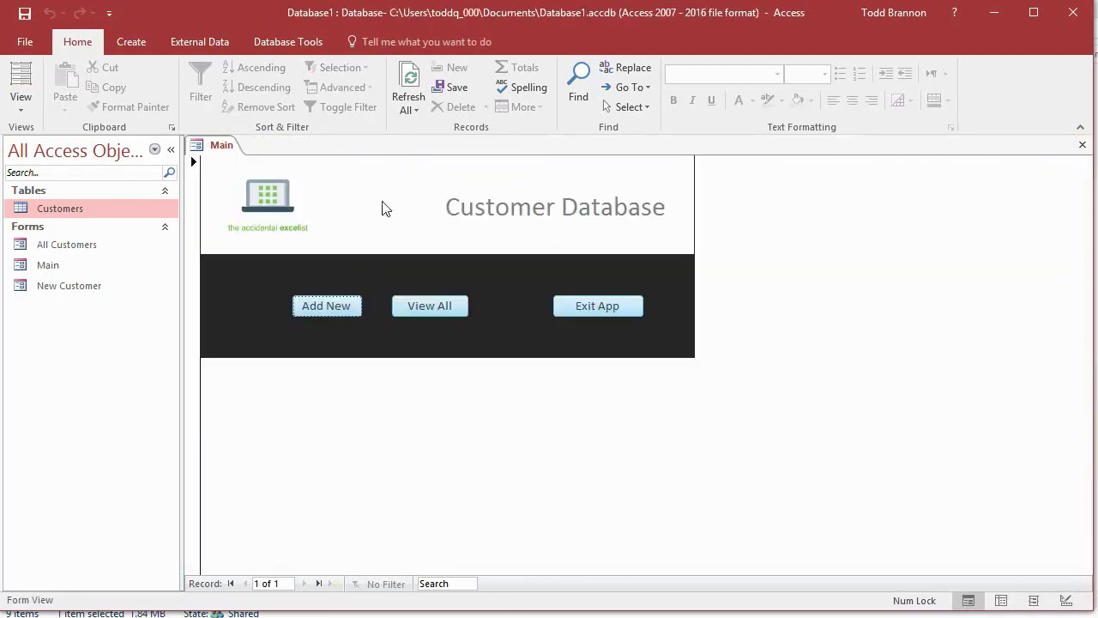
Step: Test Add New twice from Main, closing the New Customer form each time, then tab to the next item
click(307, 306)
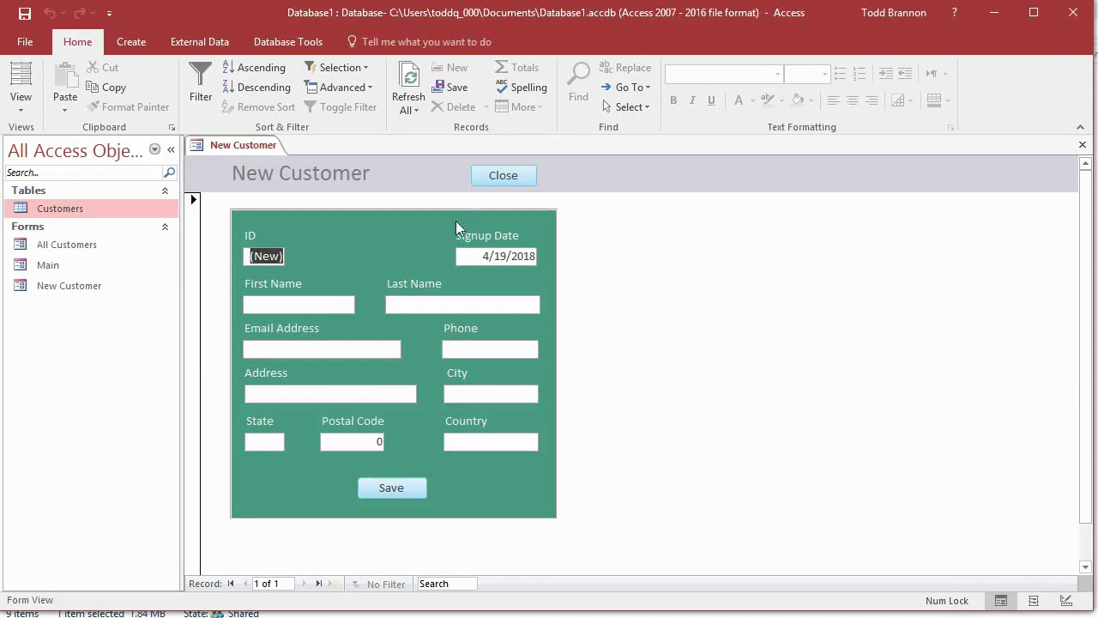
click(498, 176)
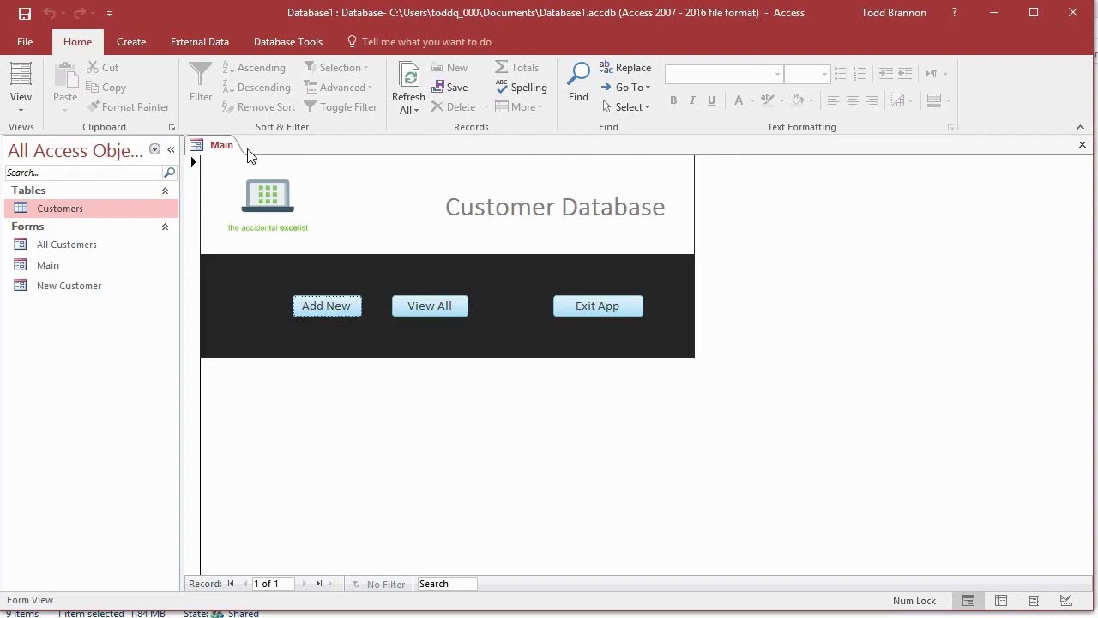
click(333, 311)
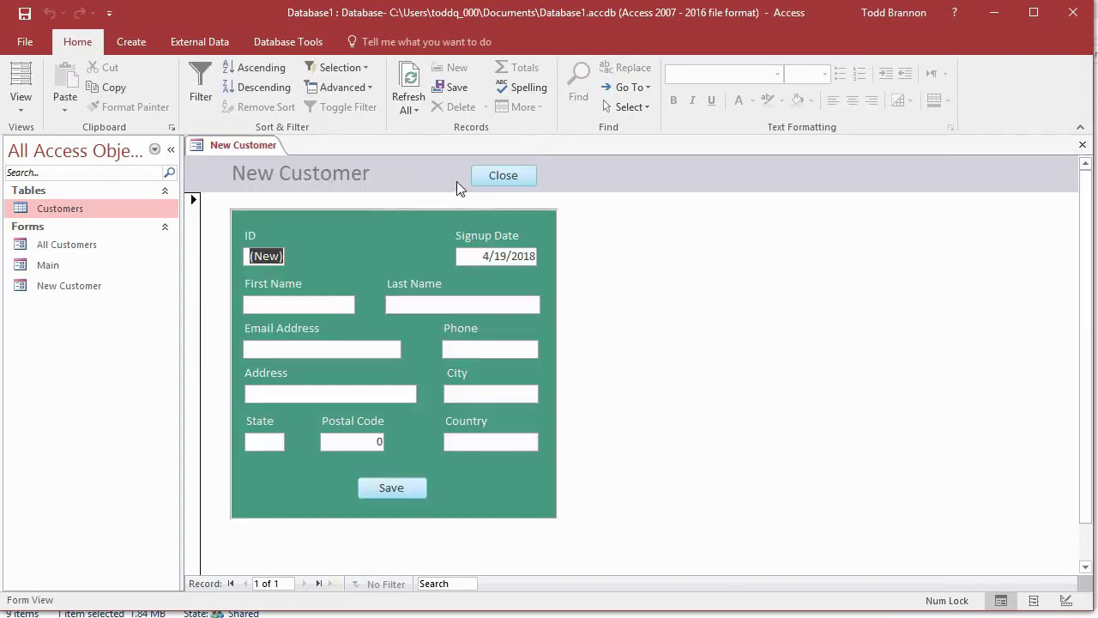
click(496, 178)
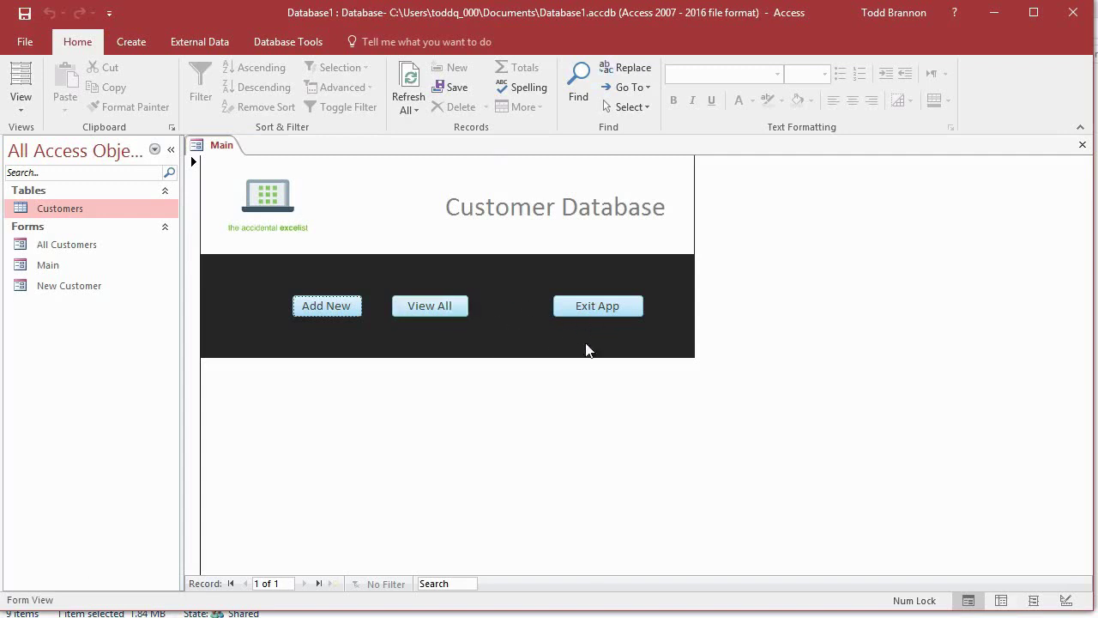
key(Tab)
Step: Open the All Customers form from the navigation pane
double_click(63, 251)
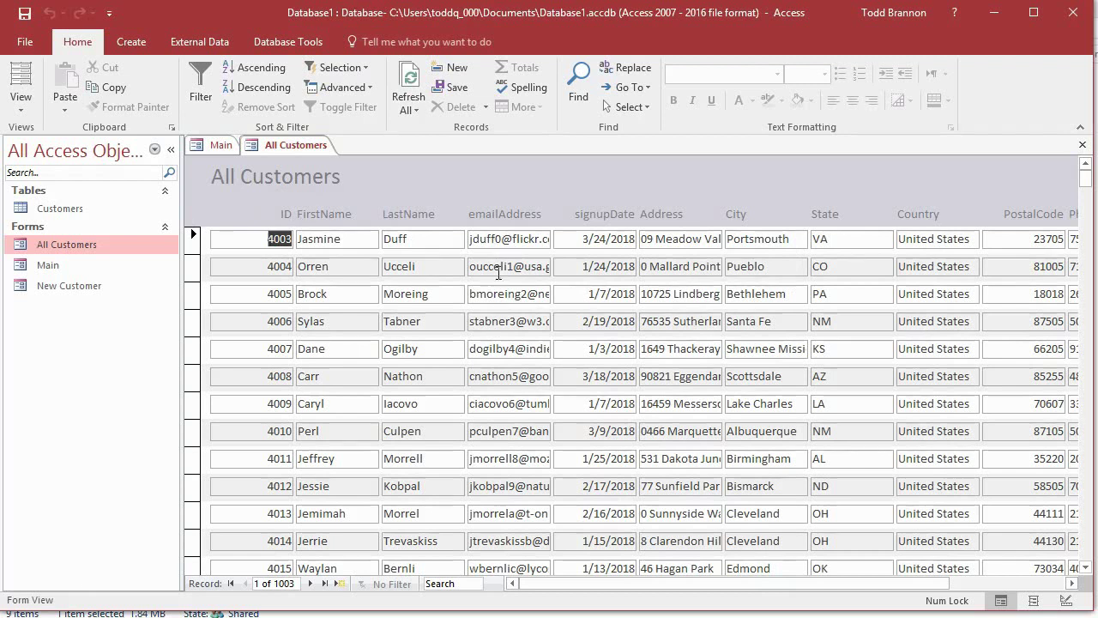
Step: Put All Customers in Design View, close the Property Sheet, and narrow the ID text box
click(20, 110)
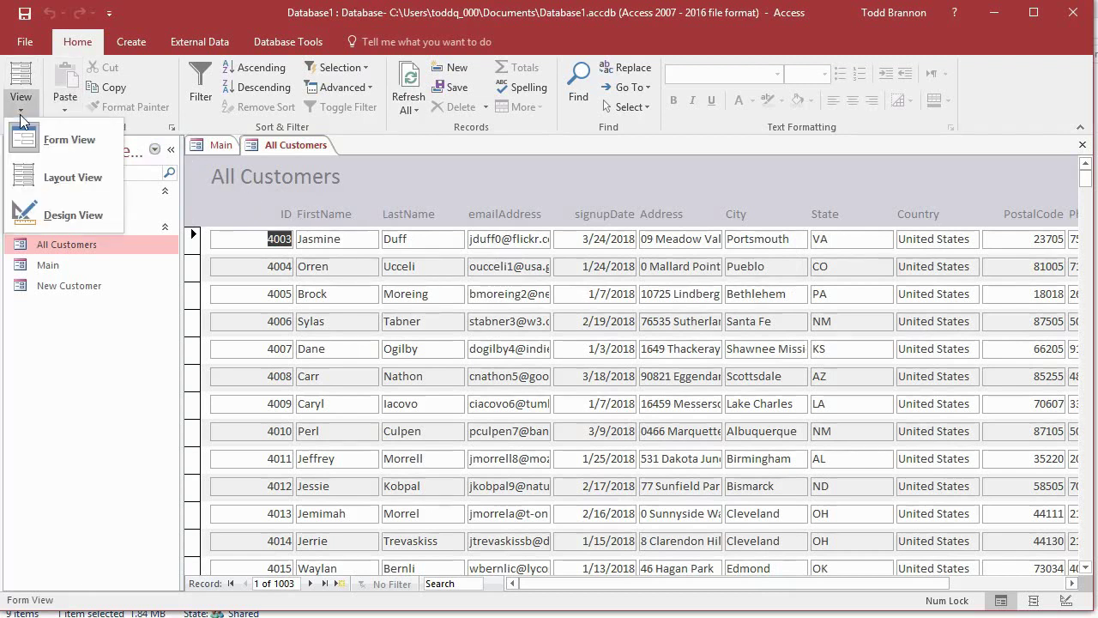
click(83, 219)
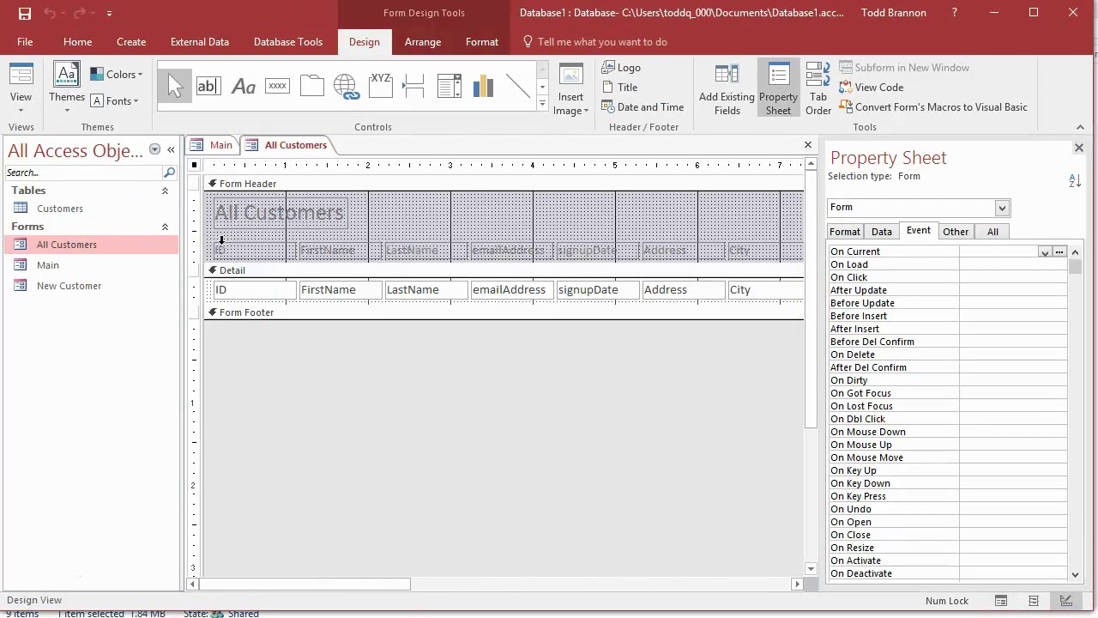
click(1079, 150)
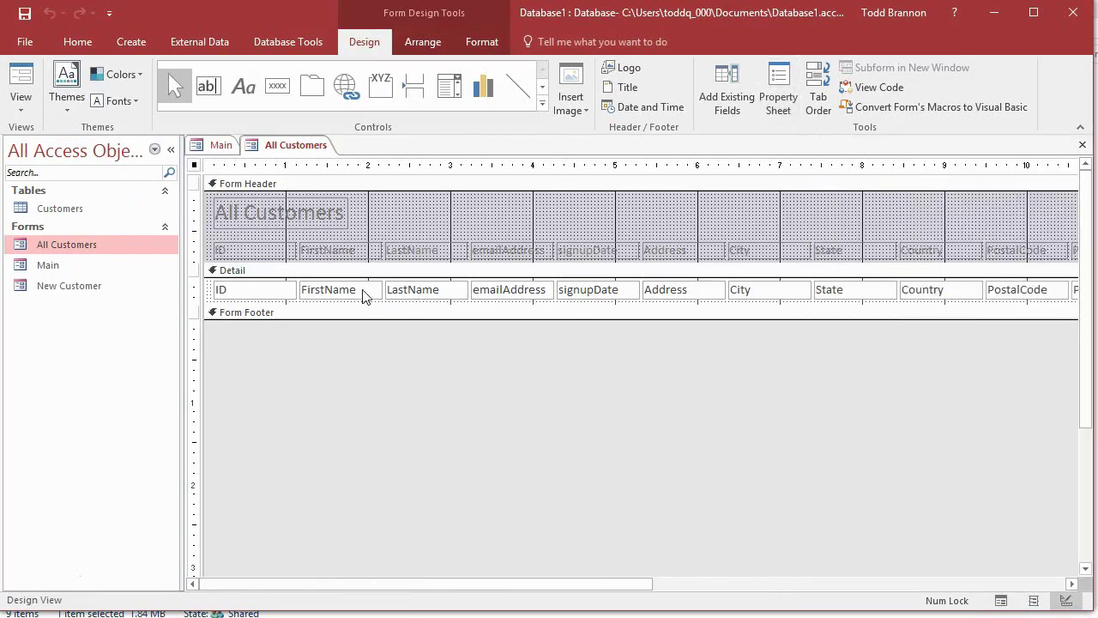
click(259, 288)
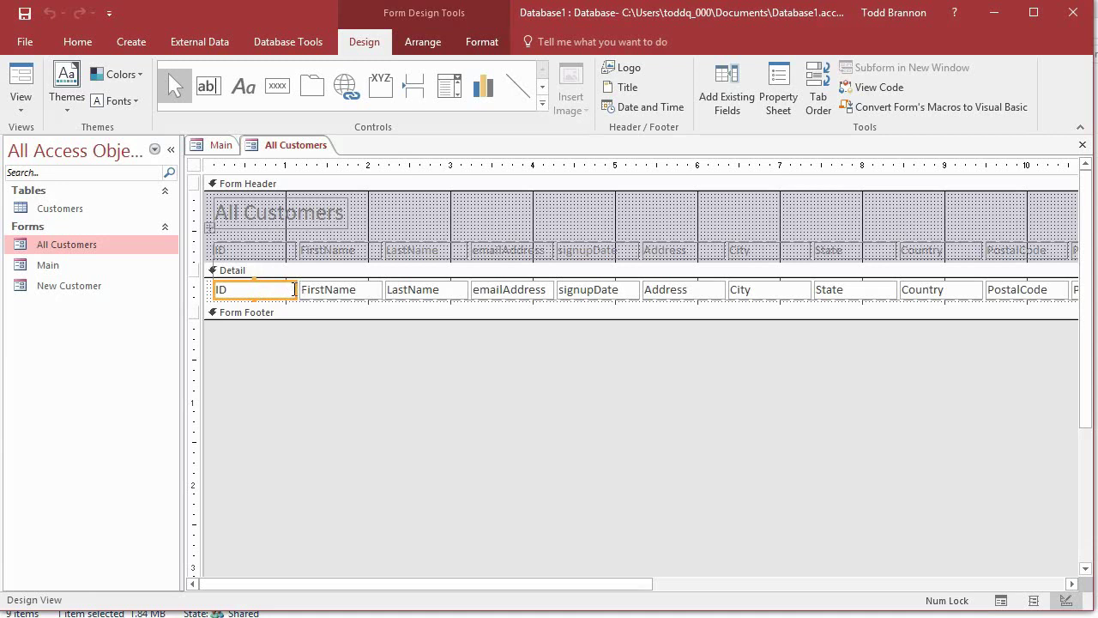
drag(293, 290, 261, 284)
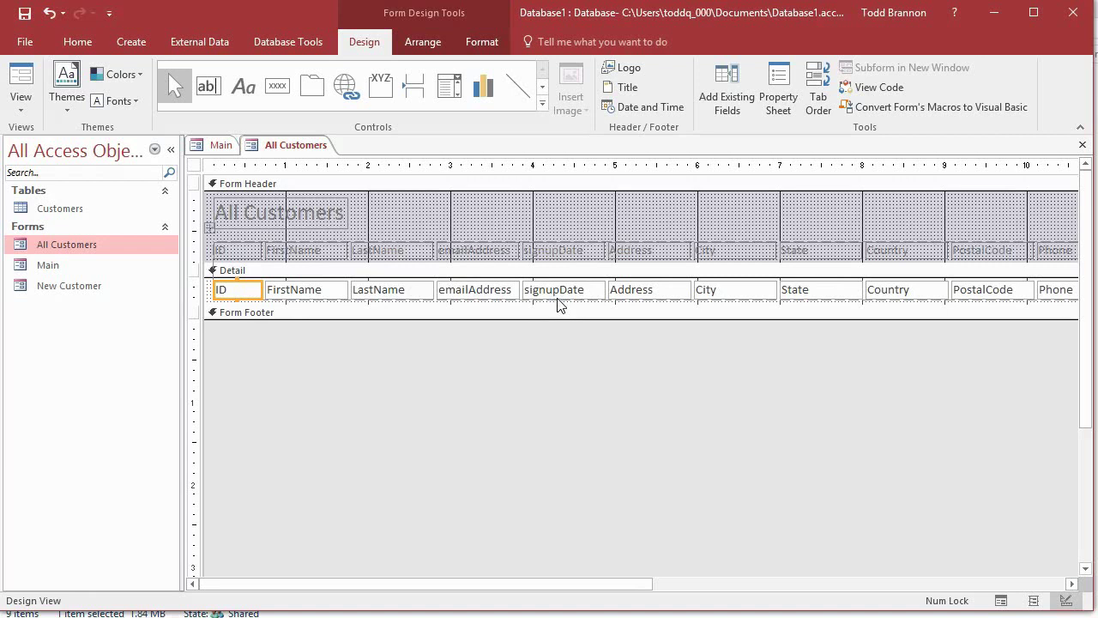
Step: Delete the signupDate through Phone columns, widen emailAddress, and return to Form View
click(545, 164)
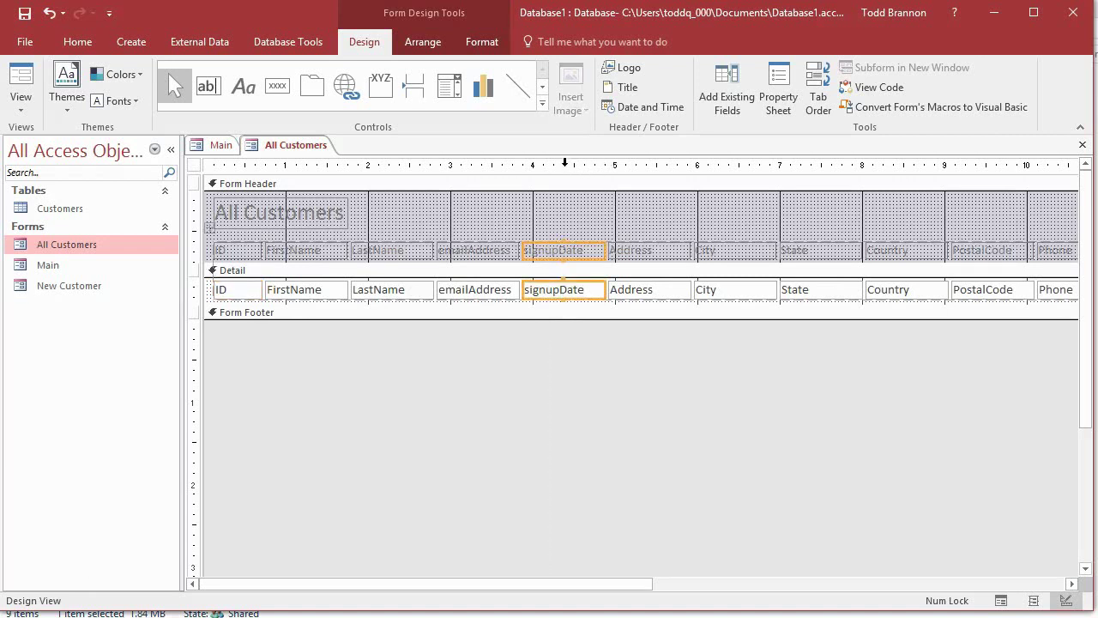
drag(564, 161, 946, 187)
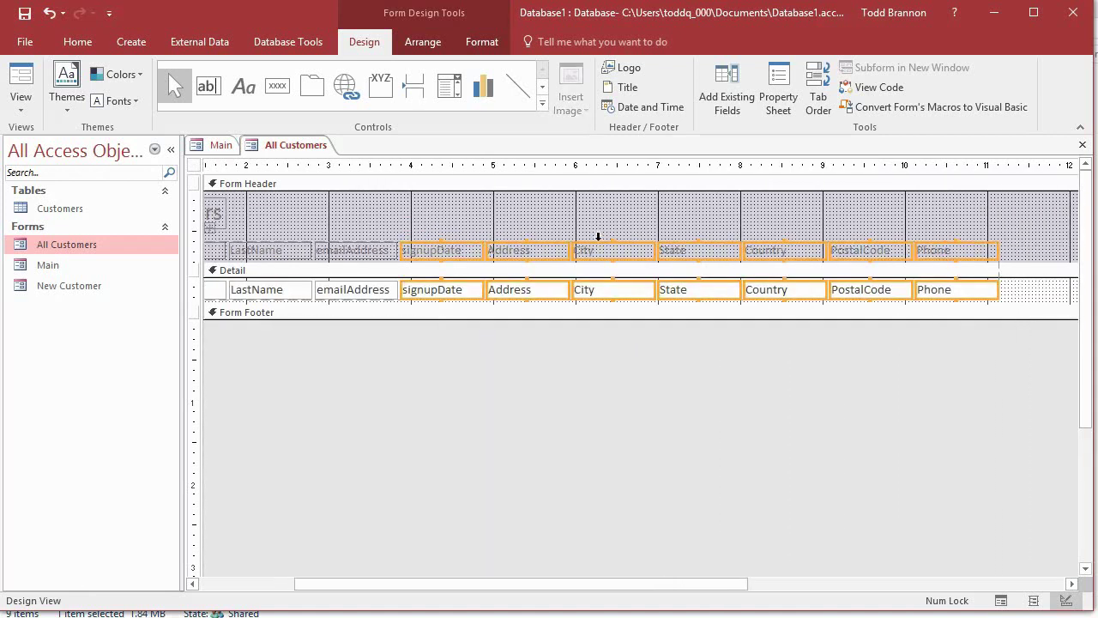
key(Delete)
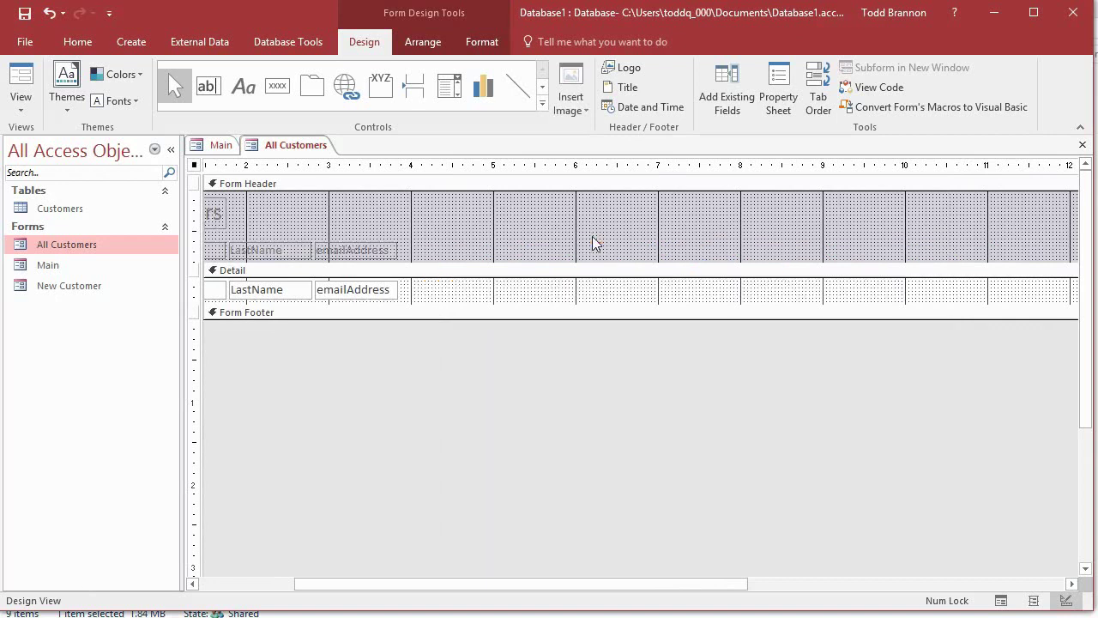
drag(579, 584, 383, 580)
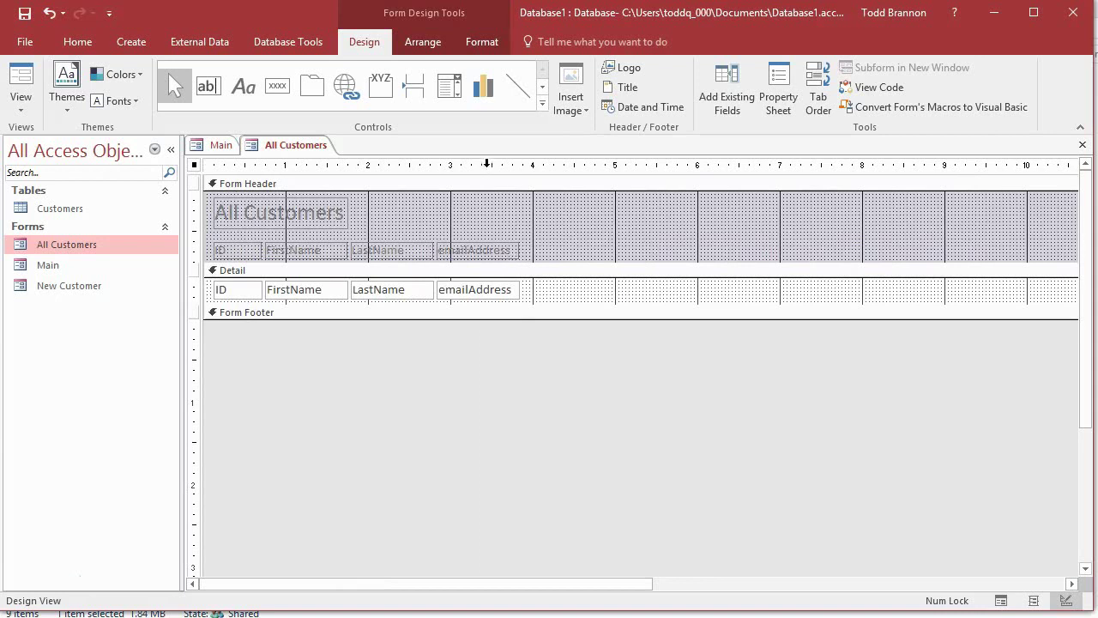
click(487, 164)
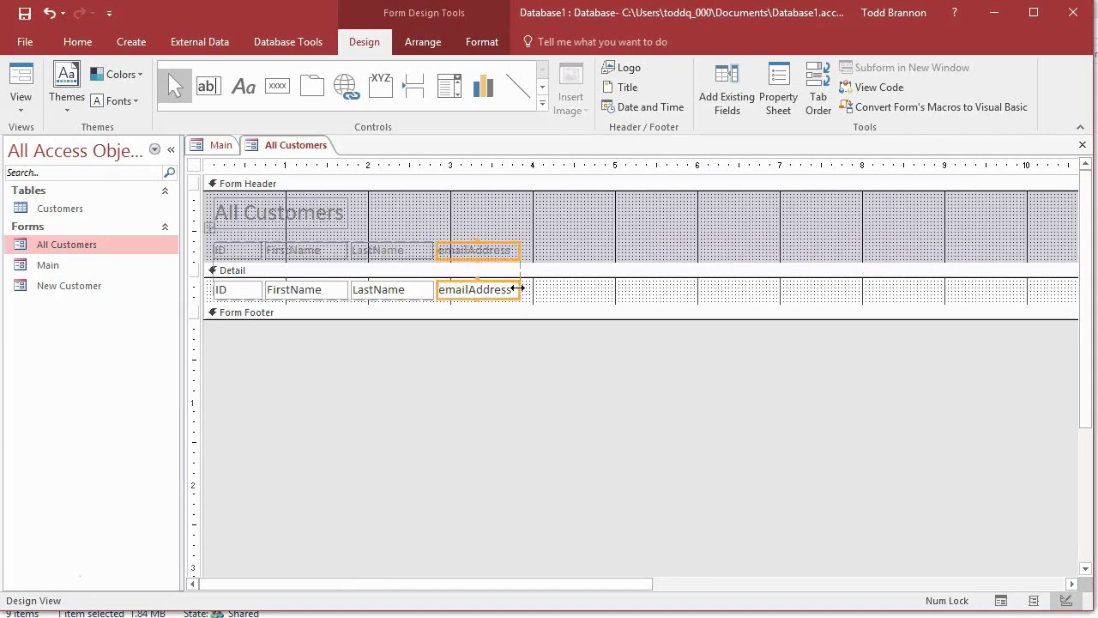
drag(518, 292, 609, 299)
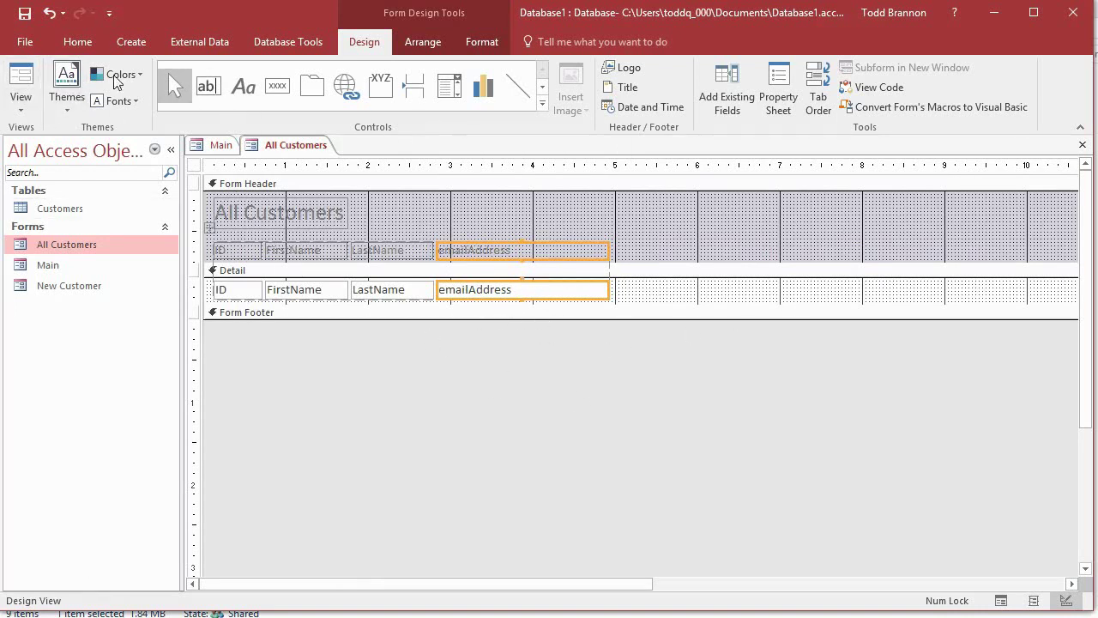
click(21, 81)
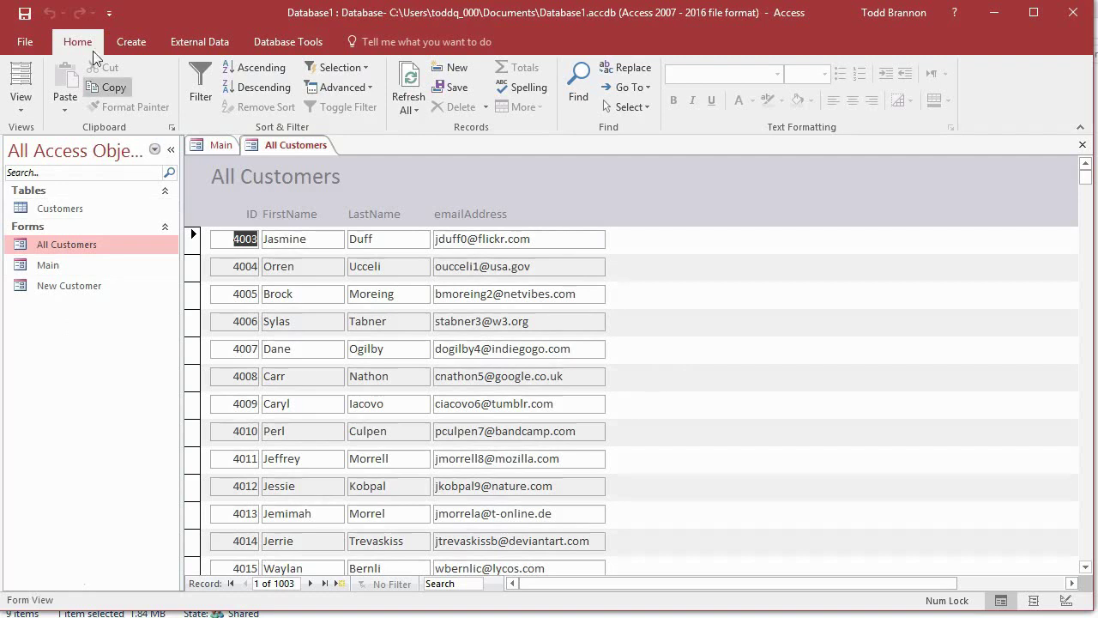
Step: In Design View, change the FirstName heading label's caption to 'First Name' via the Property Sheet
click(14, 108)
click(42, 215)
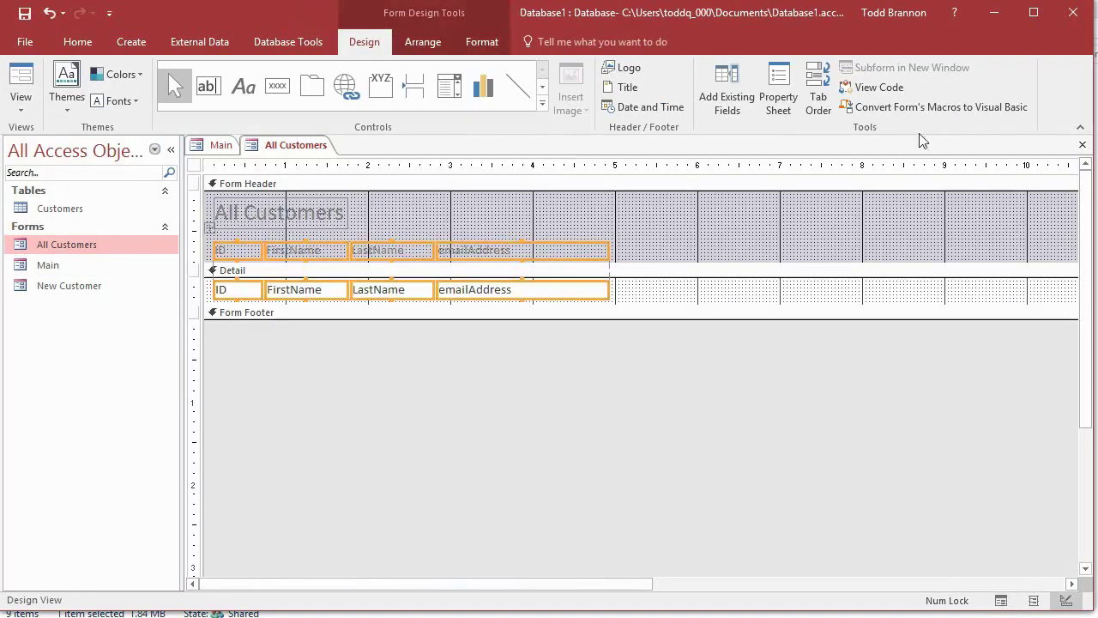
click(779, 96)
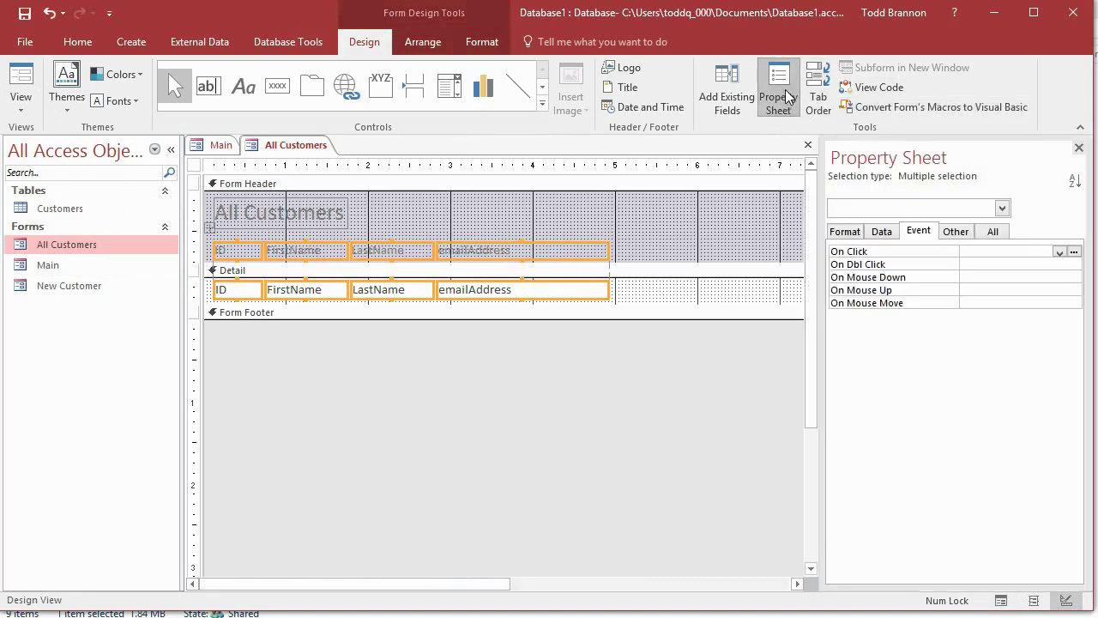
click(377, 237)
click(279, 253)
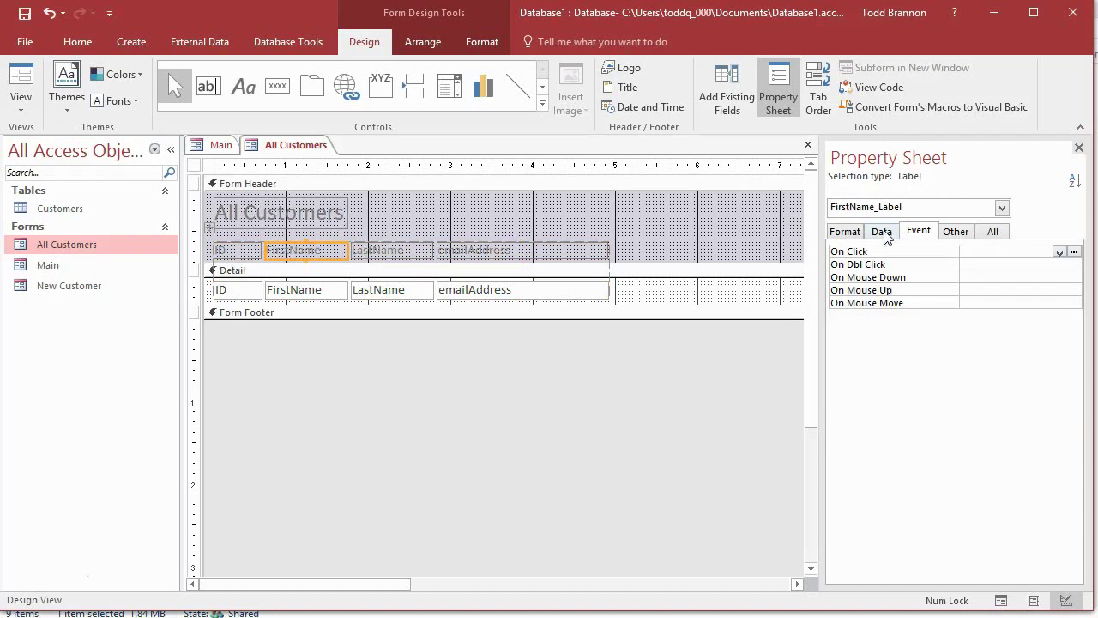
click(857, 234)
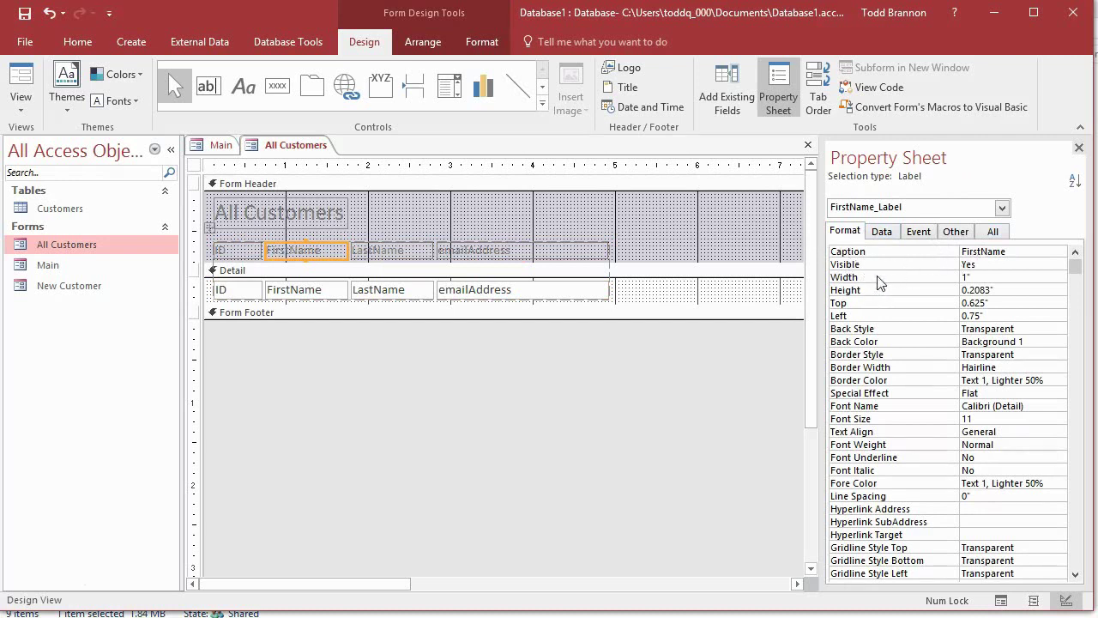
click(983, 250)
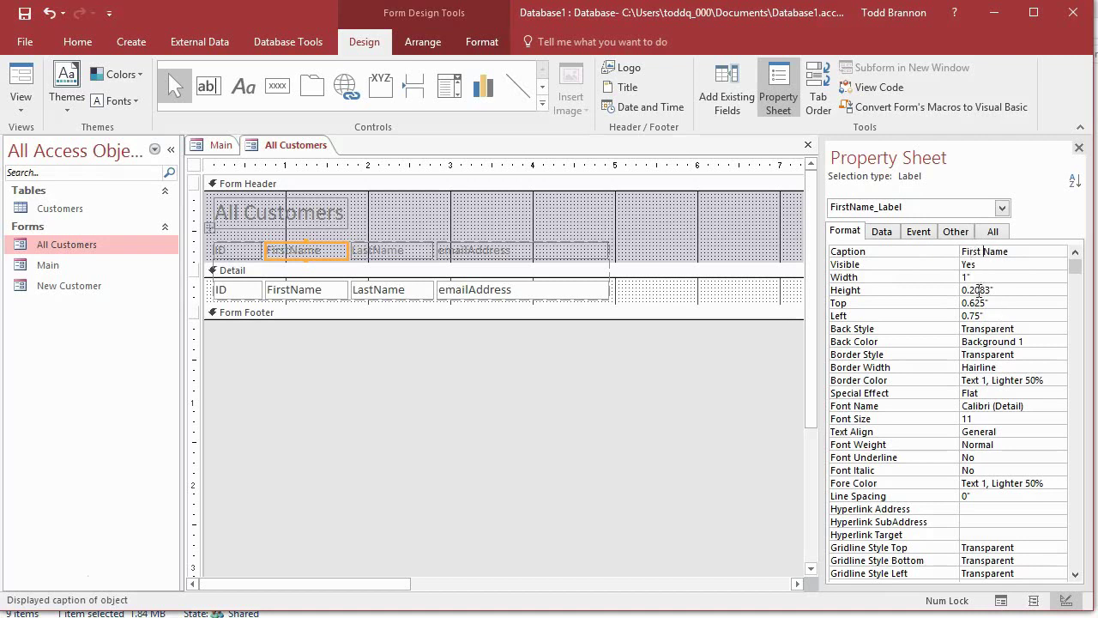
click(1004, 266)
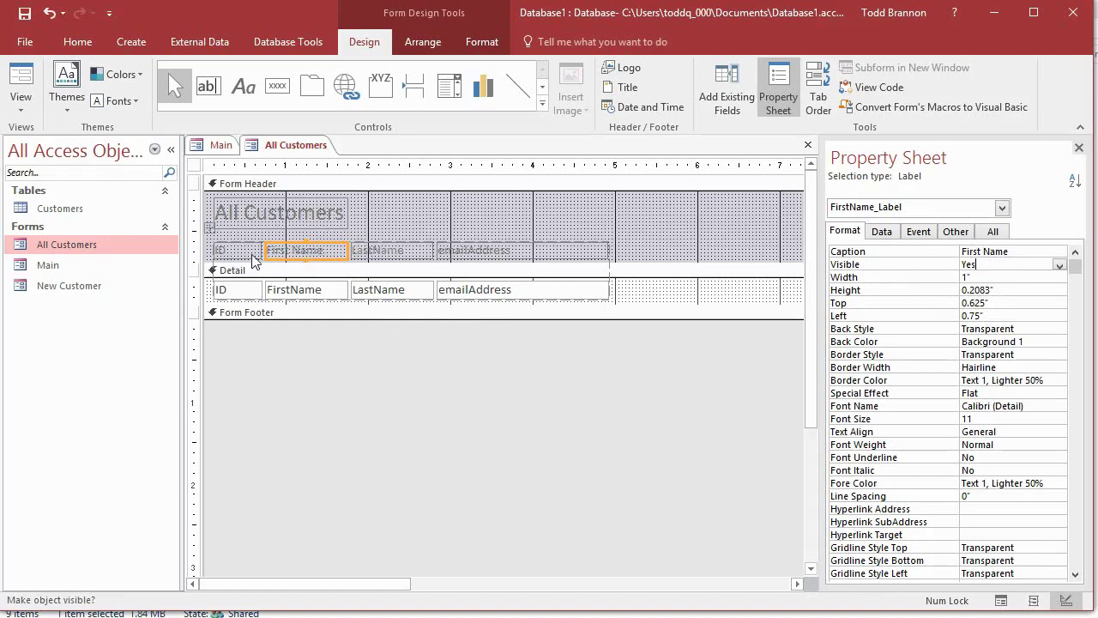
Step: Change the other heading captions to 'Last Name' and 'Email Address', then preview in Form View
click(378, 254)
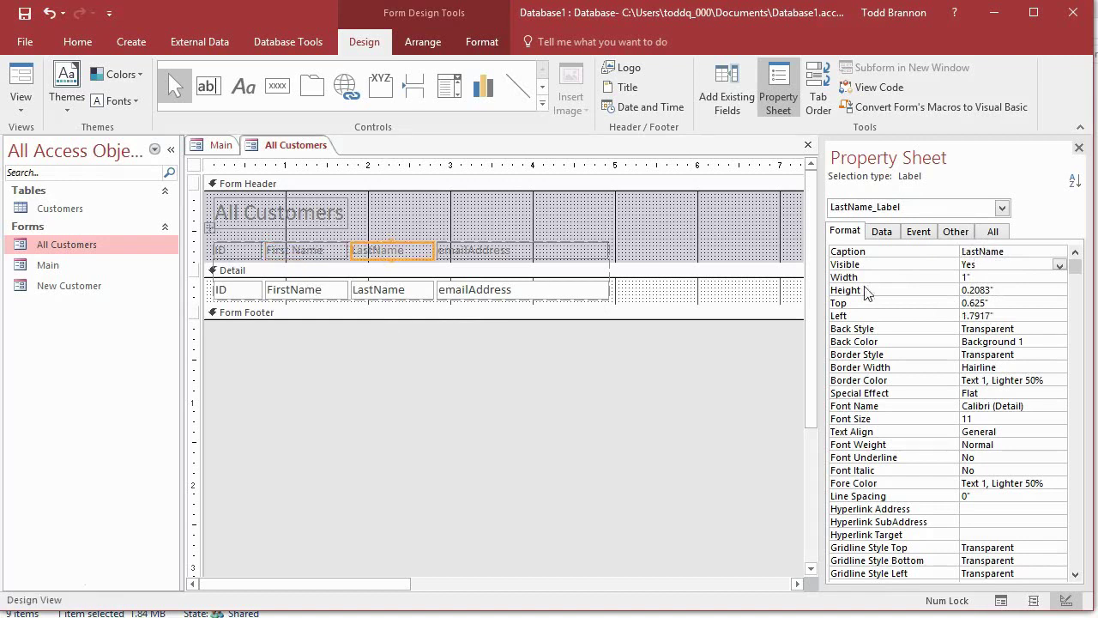
click(979, 251)
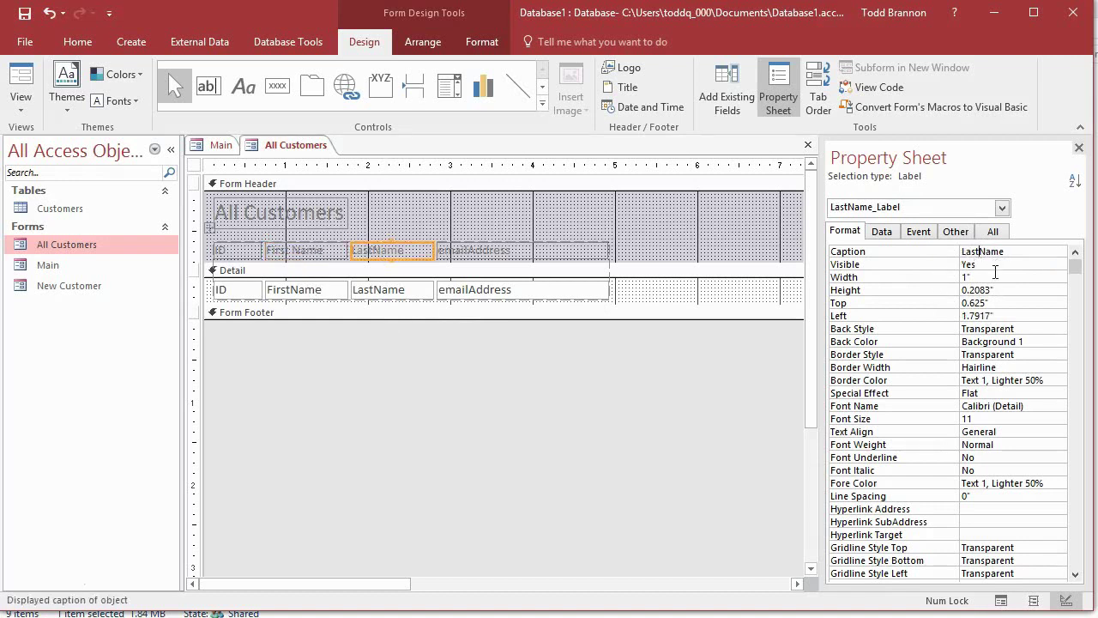
click(485, 252)
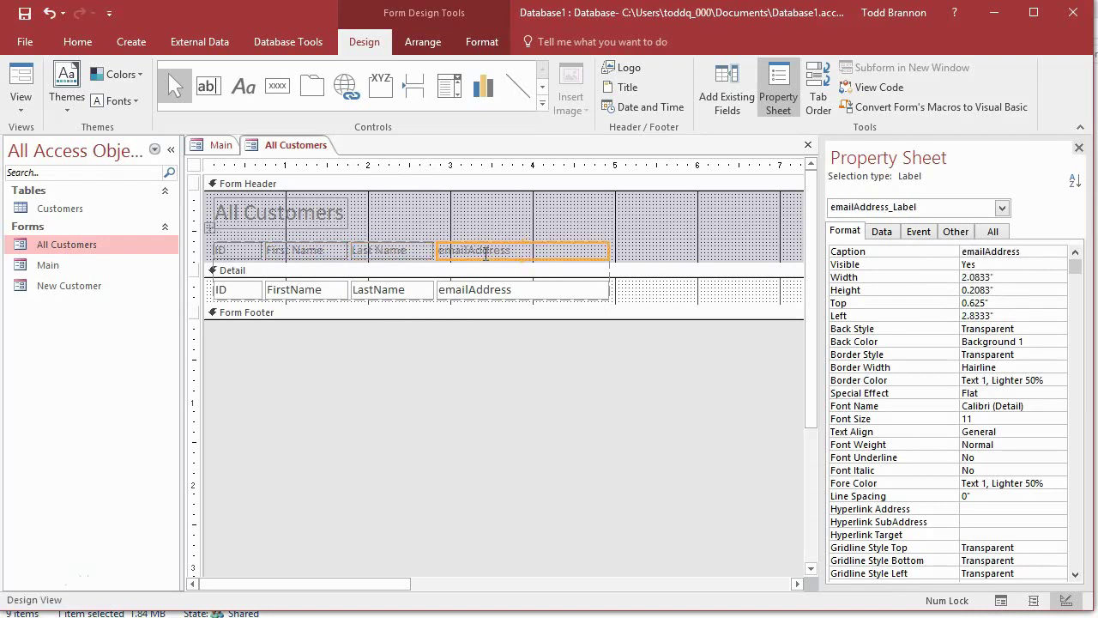
click(967, 252)
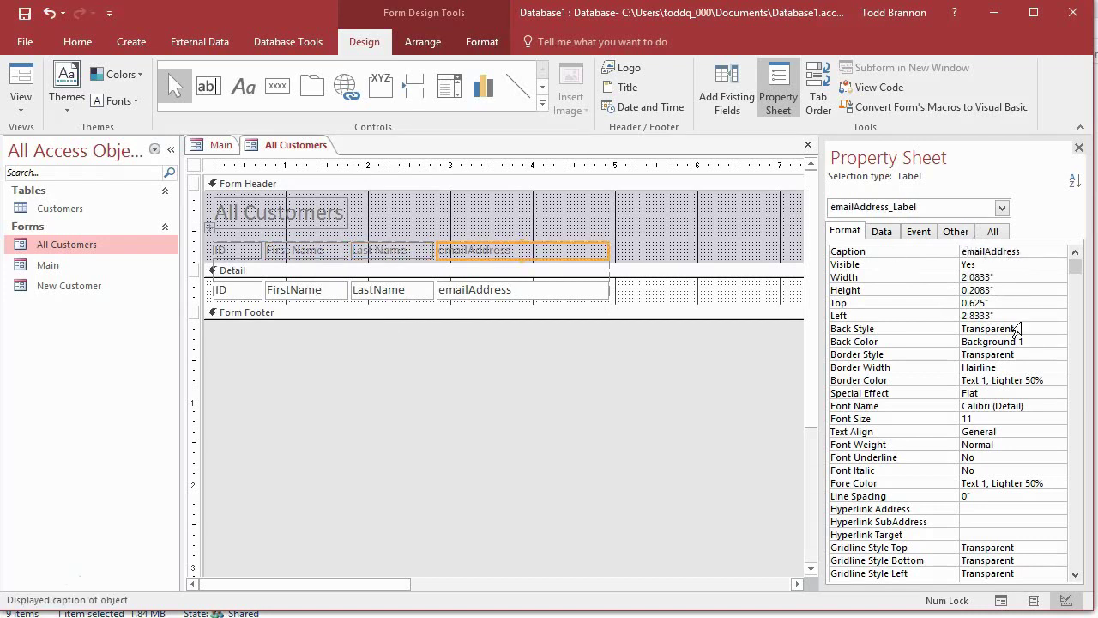
key(Delete)
text(E)
click(1035, 264)
click(22, 83)
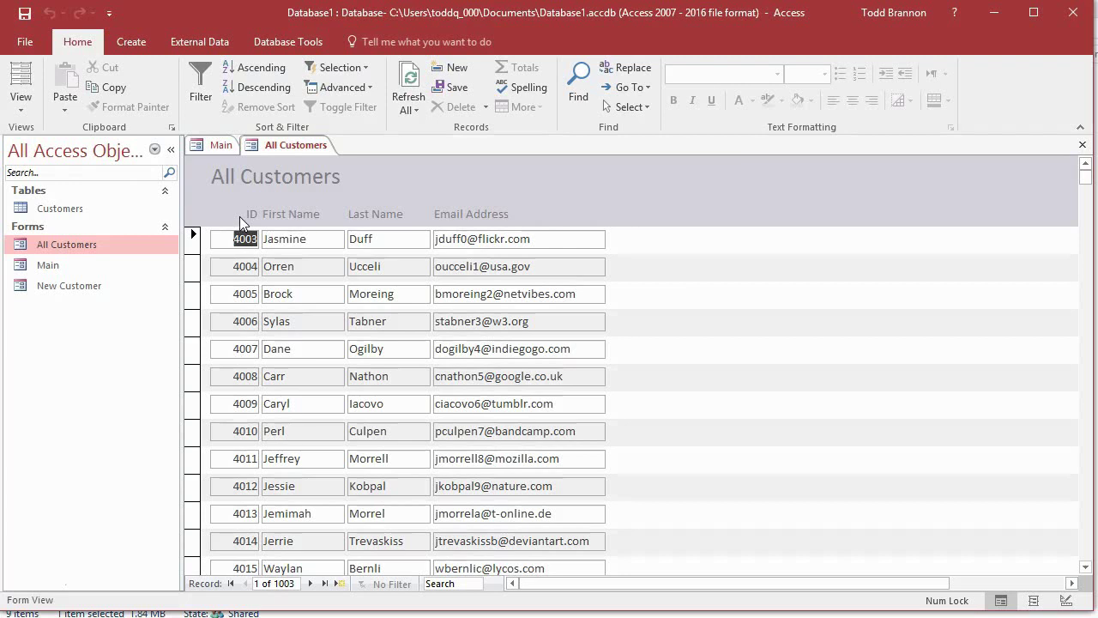
Step: Change the ID heading label's caption to 'Customer ID' in Design View and preview the form
click(20, 102)
click(34, 214)
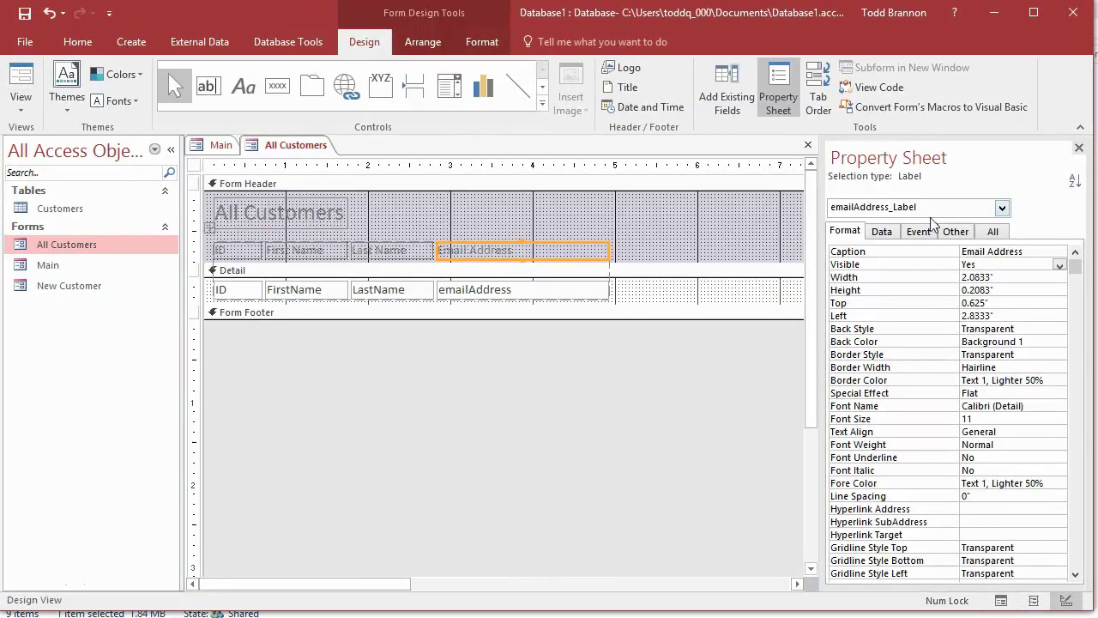
click(225, 251)
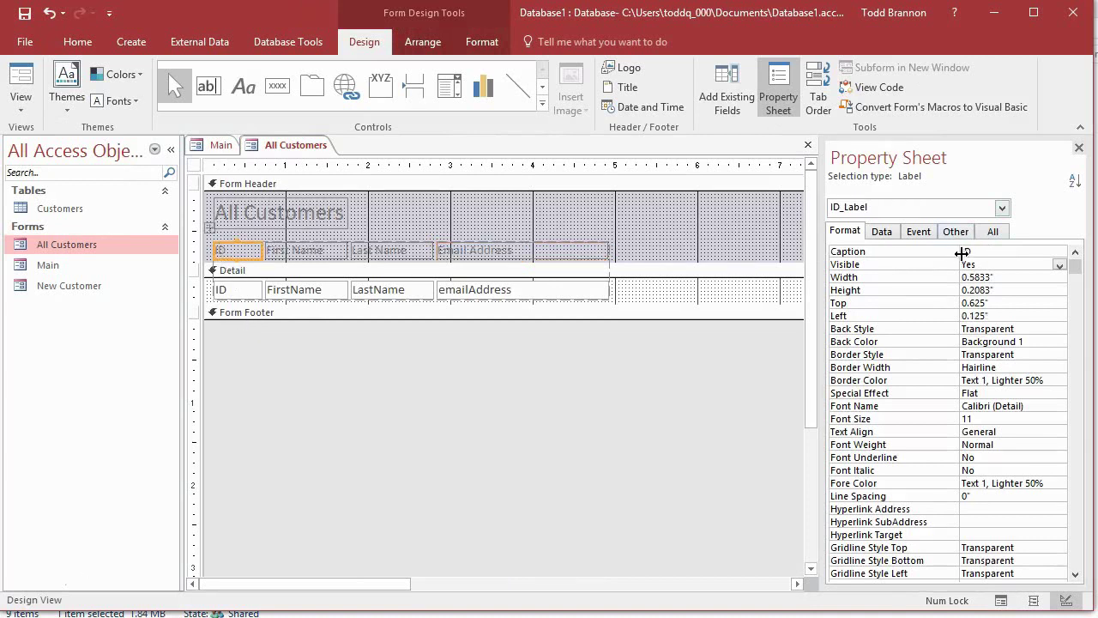
click(962, 265)
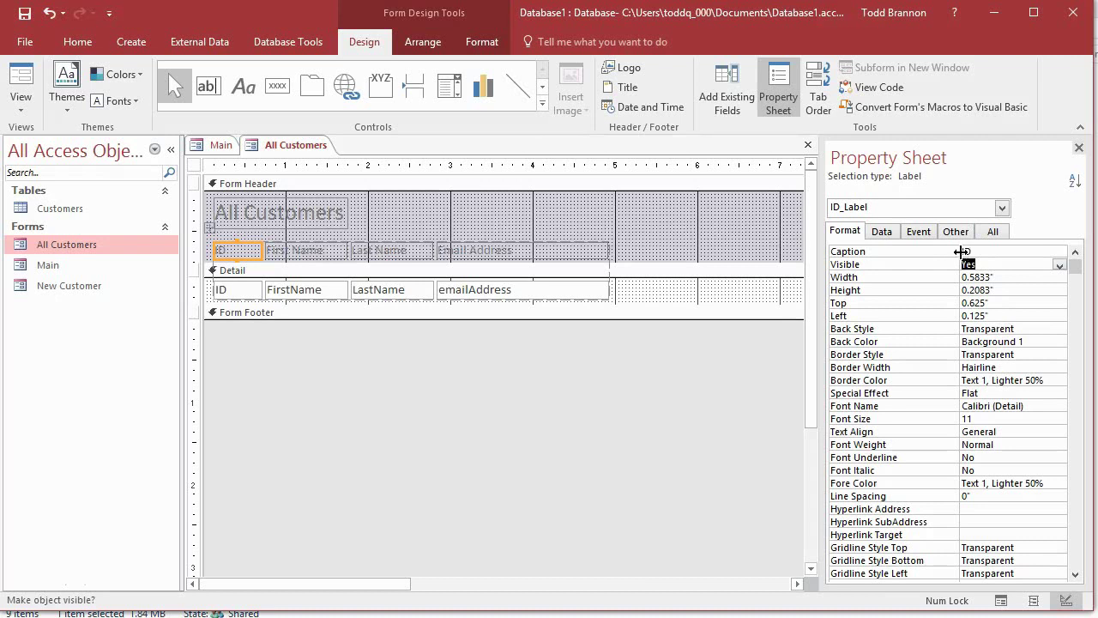
click(966, 252)
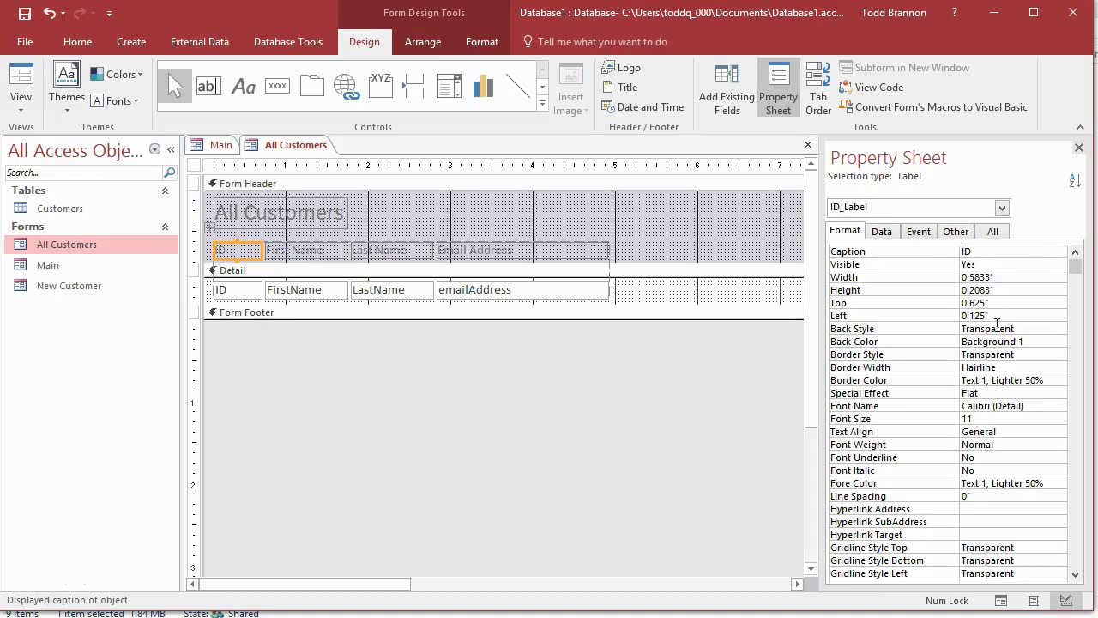
text(Customer)
click(983, 304)
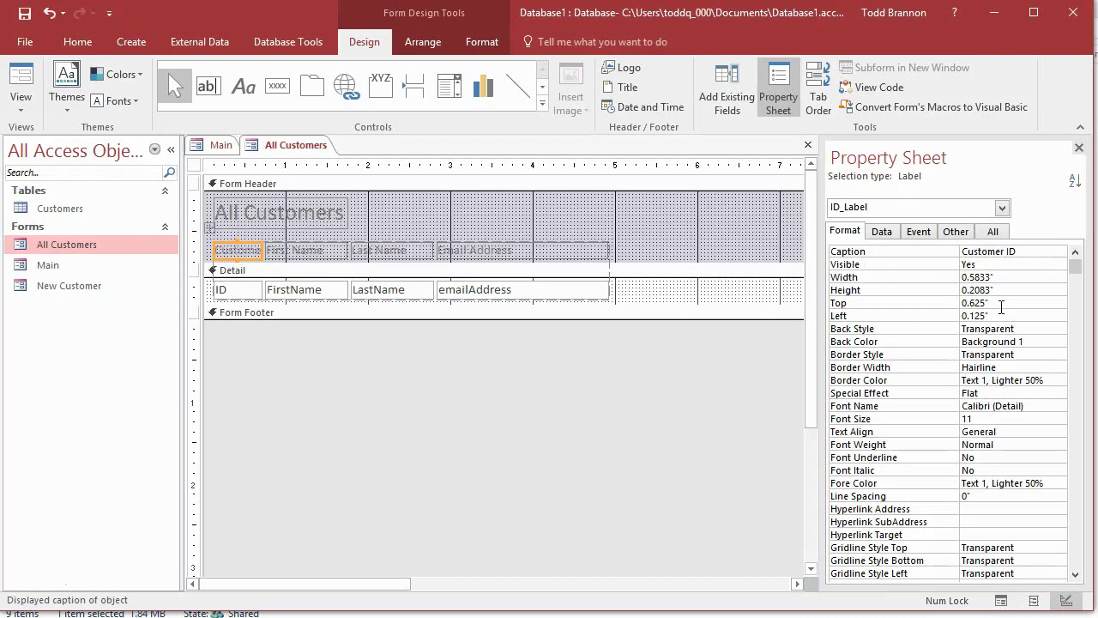
click(20, 81)
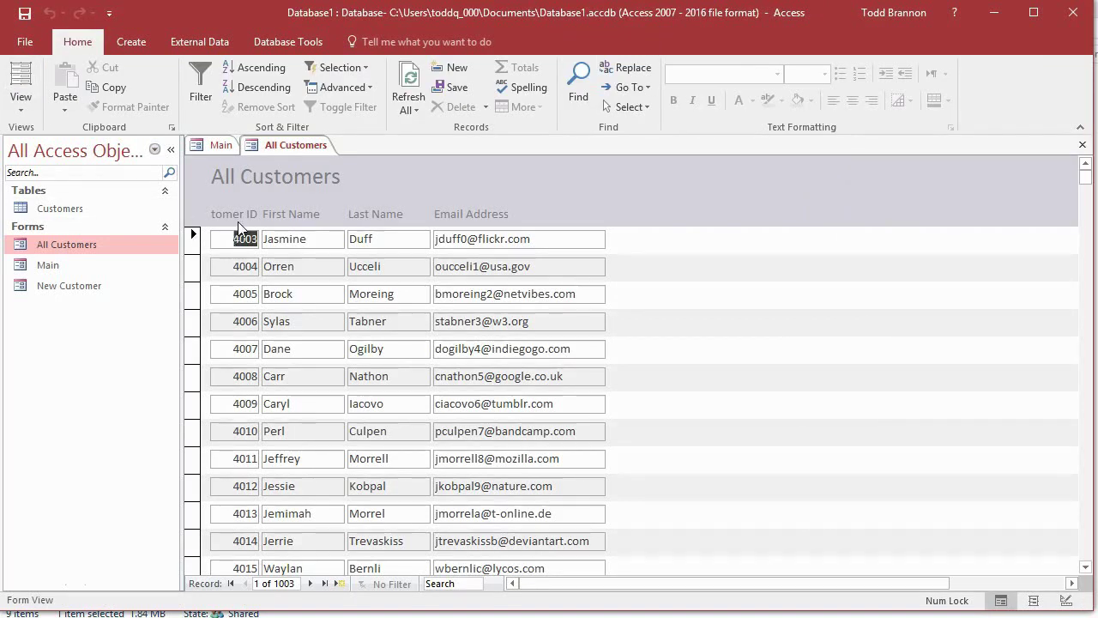
Step: Widen the Customer ID heading label in Design View so its text fits, then check it in Form View
click(20, 99)
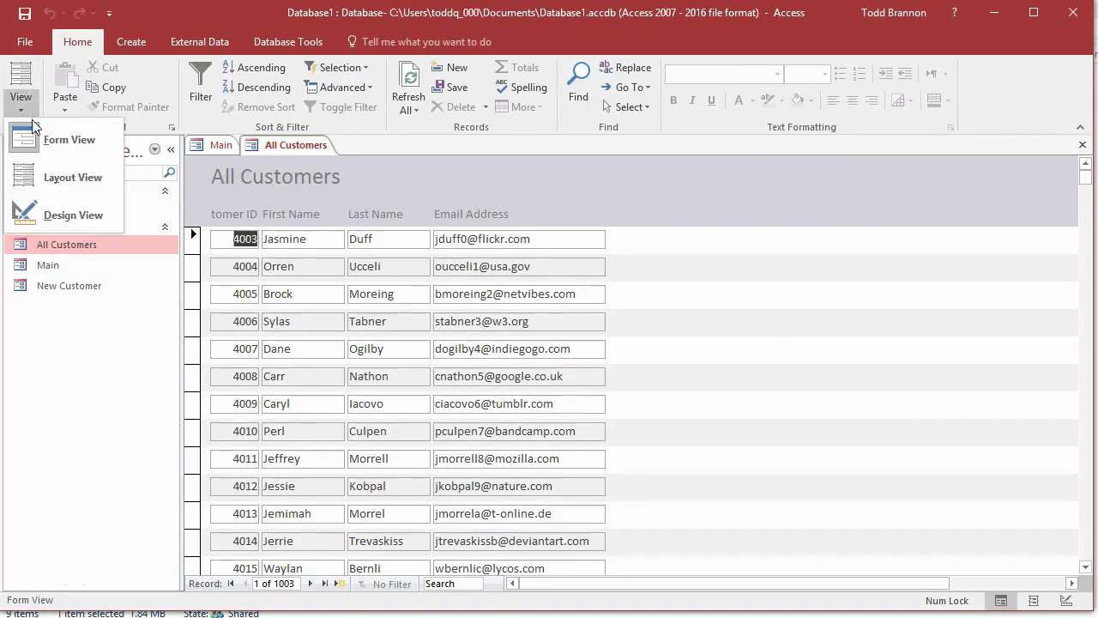
click(59, 217)
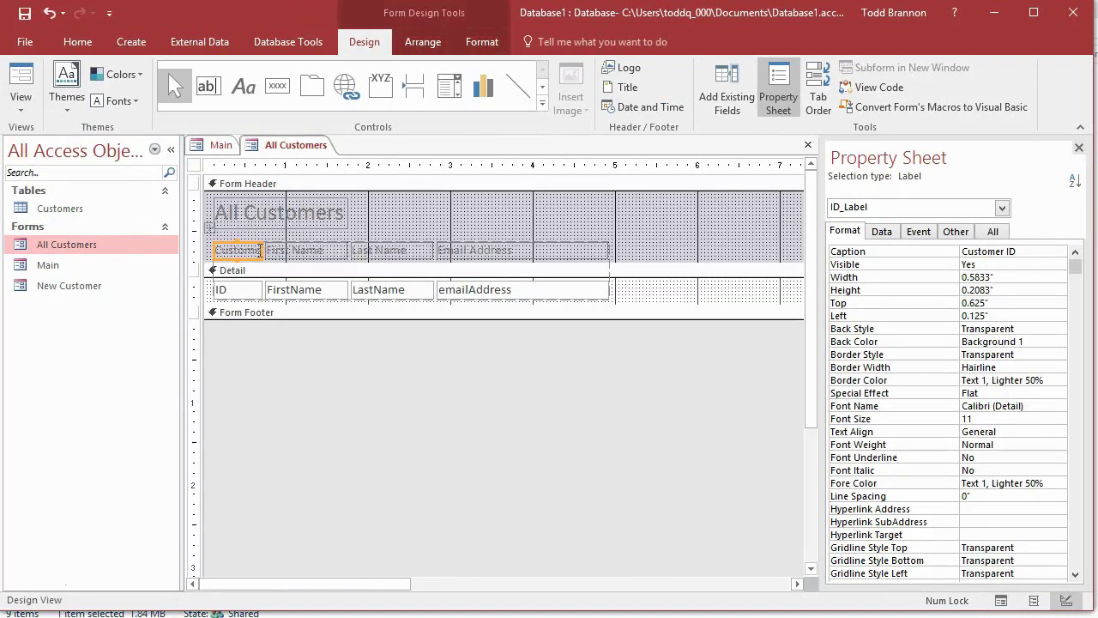
click(262, 250)
click(262, 335)
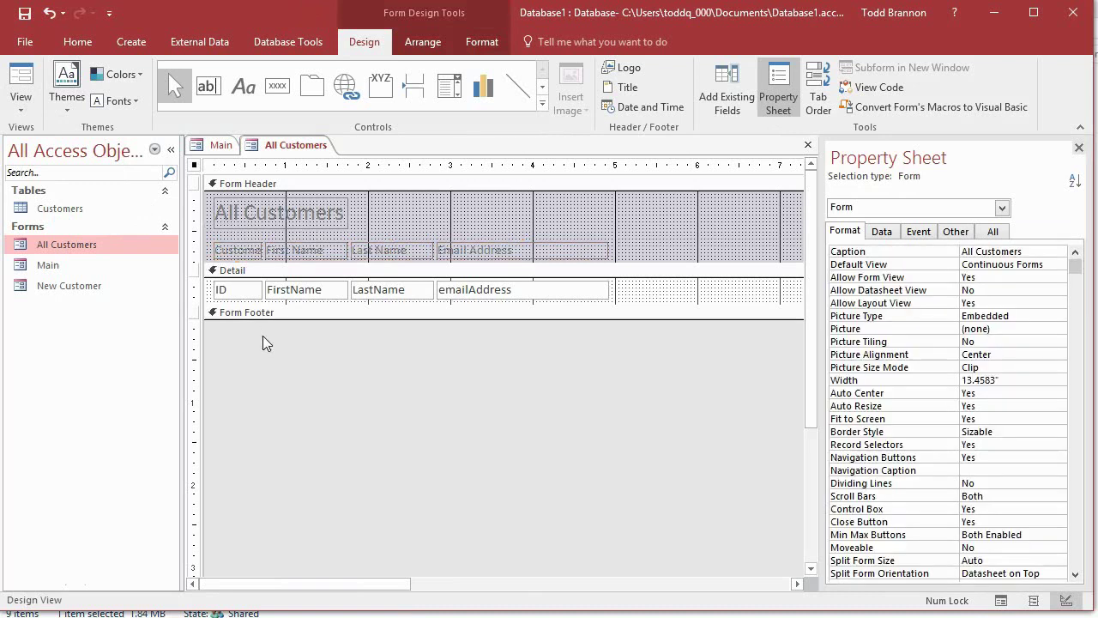
click(262, 253)
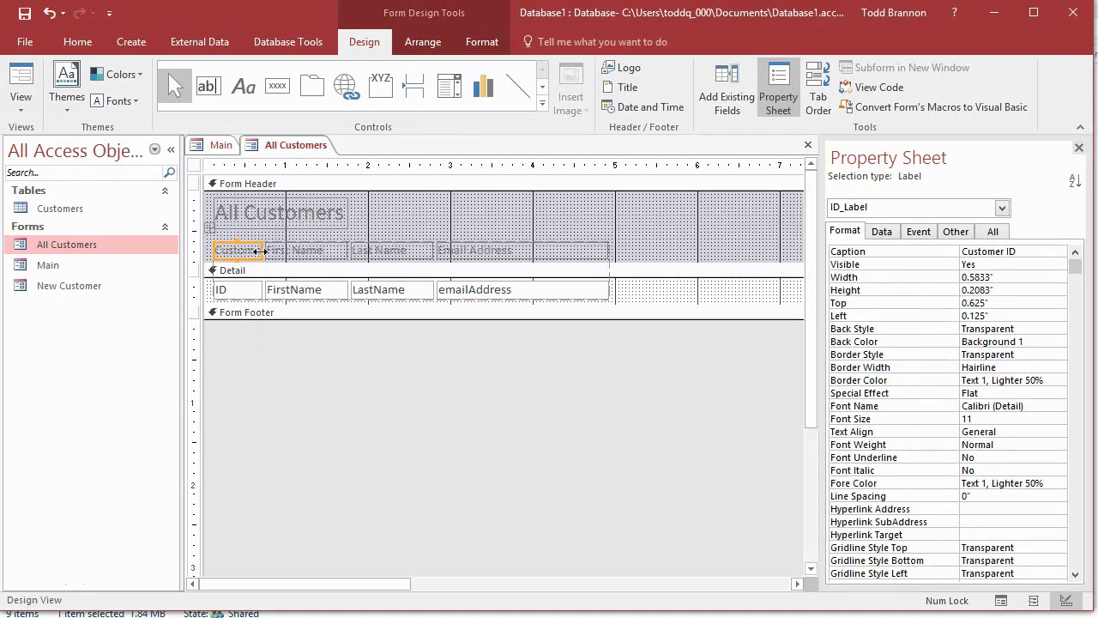
click(264, 252)
drag(264, 252, 281, 252)
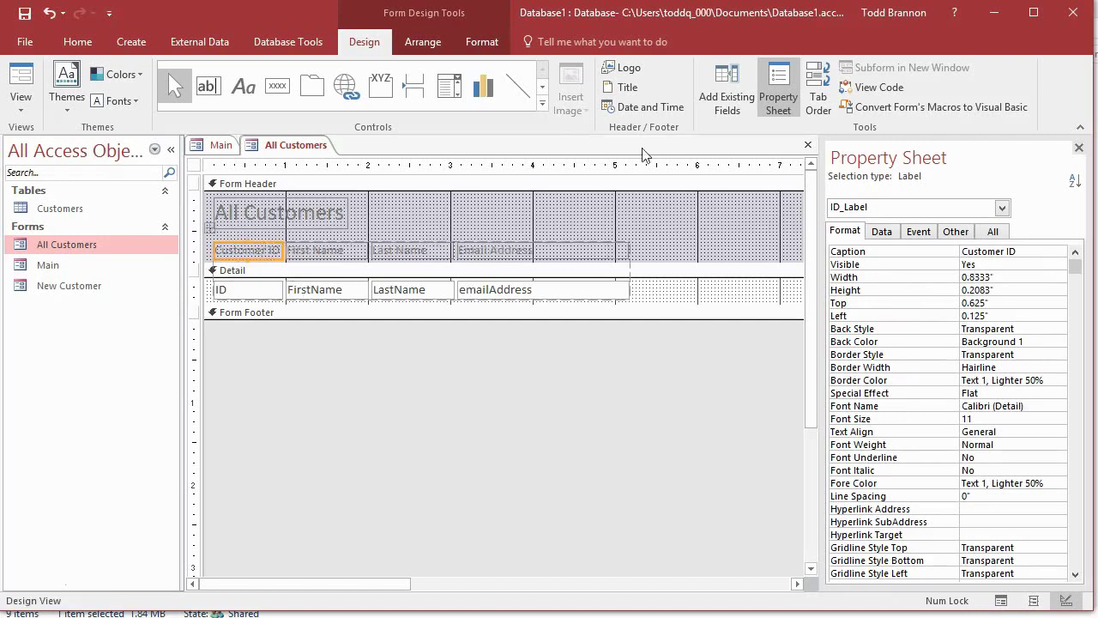
click(34, 90)
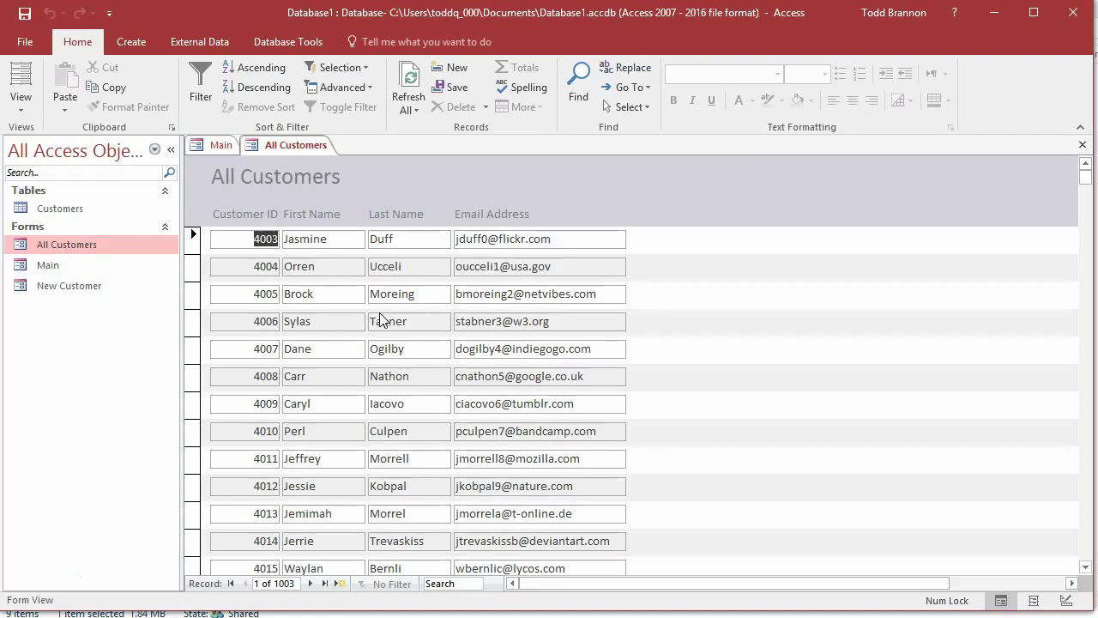
click(20, 102)
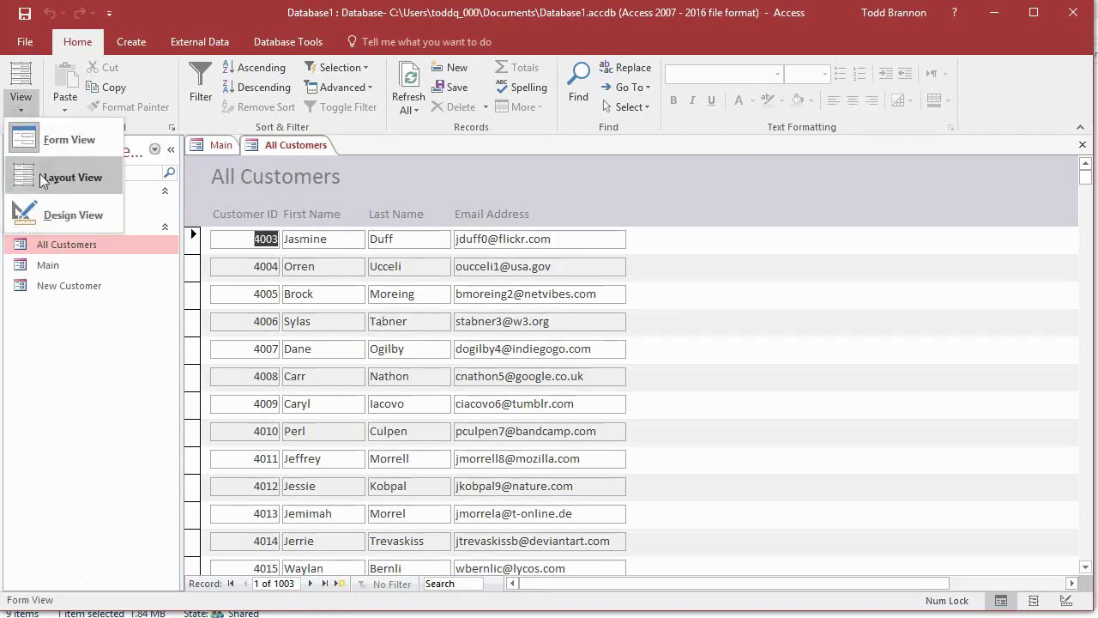
Step: Draw a command button right of the emailAddress field in Detail, cancelling the wizard after choosing Open Form
click(34, 216)
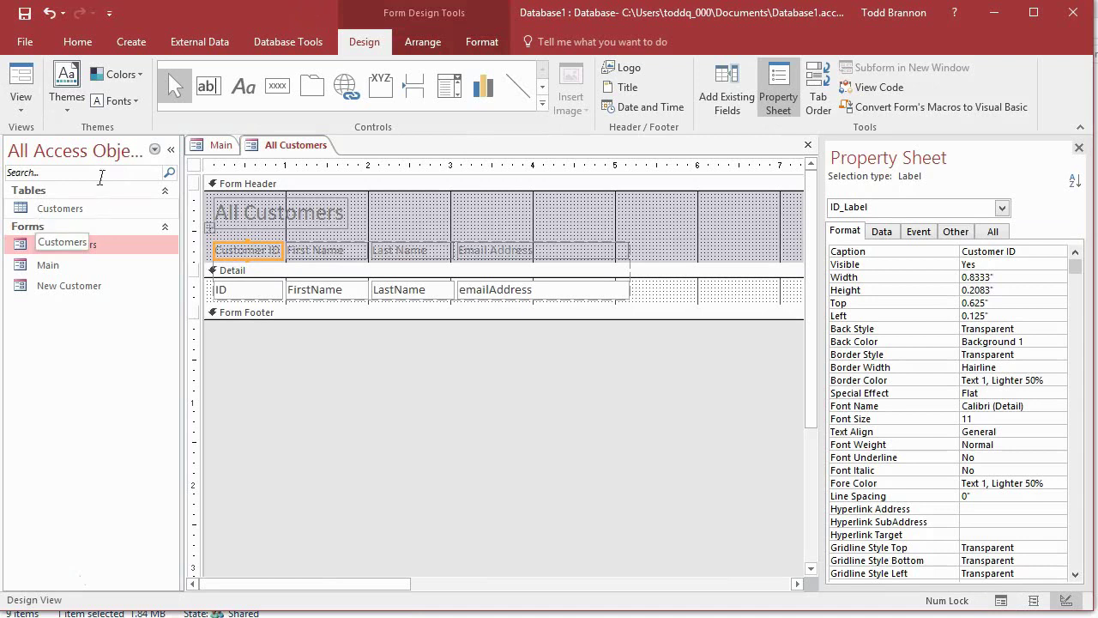
click(275, 86)
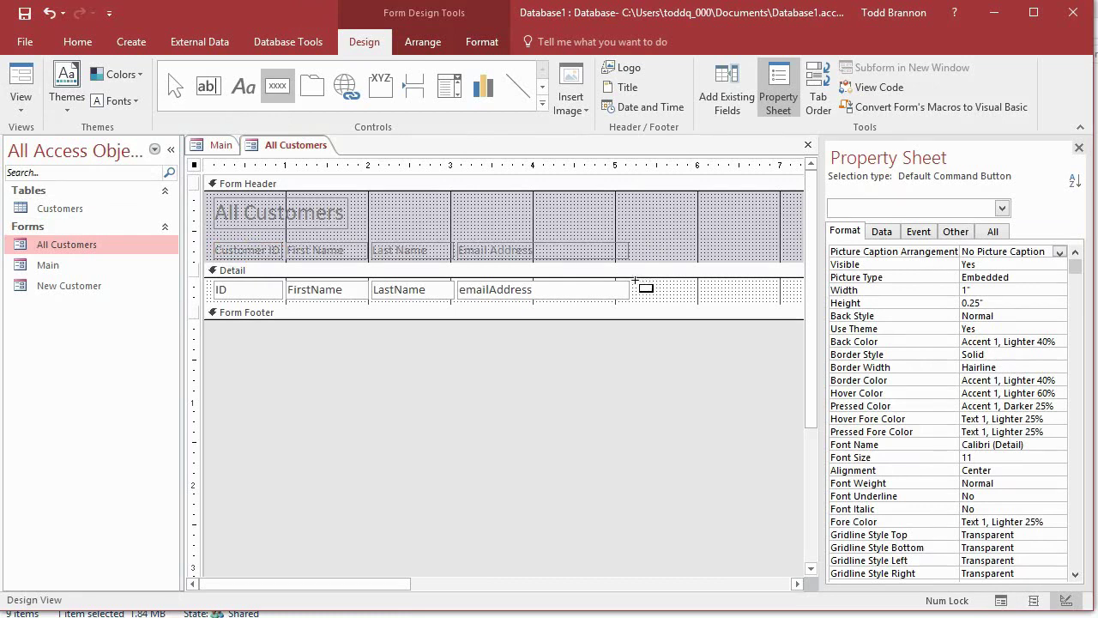
drag(636, 284, 697, 301)
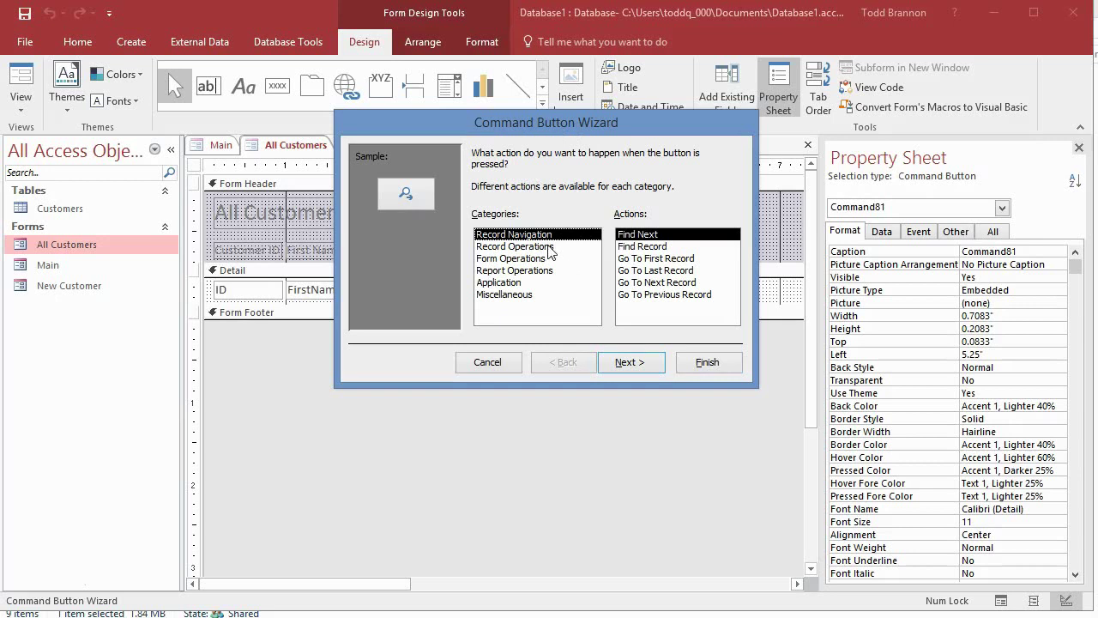
click(543, 259)
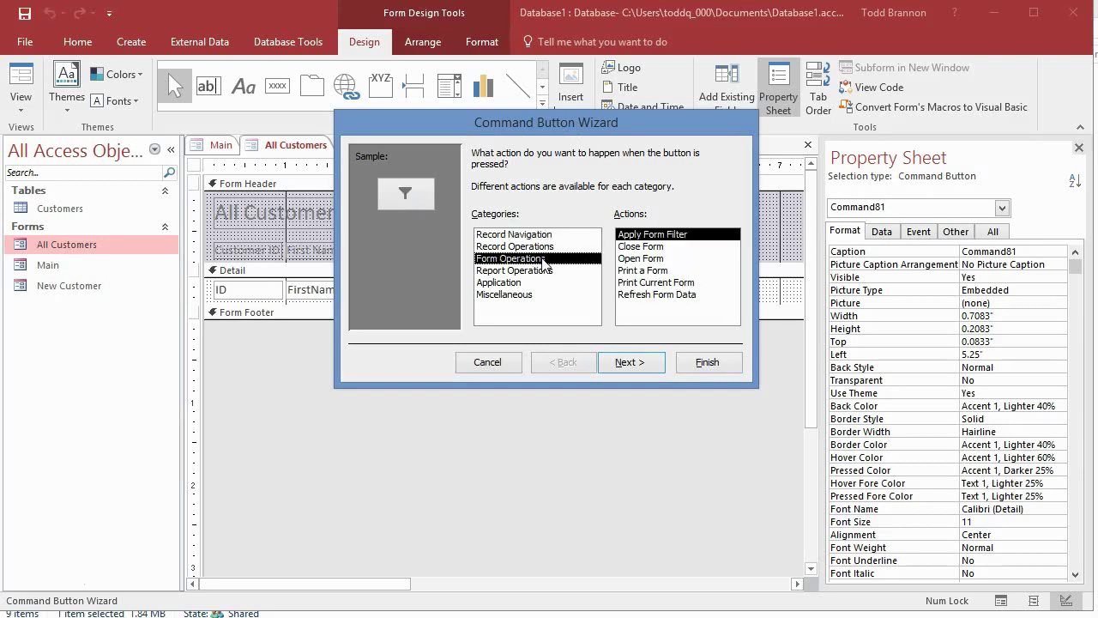
click(642, 259)
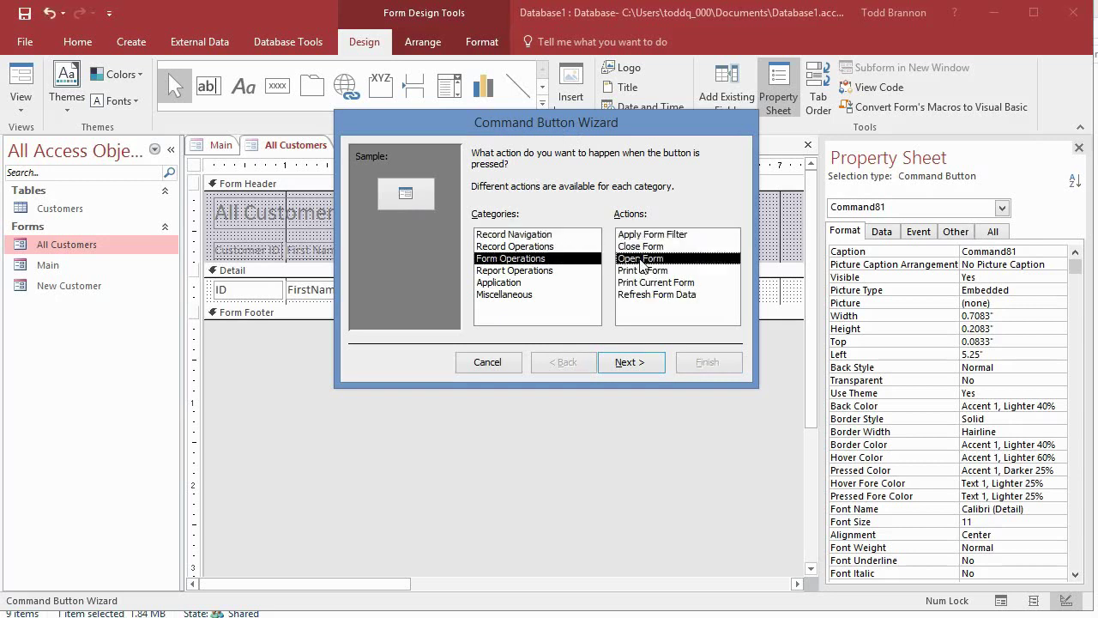
click(621, 362)
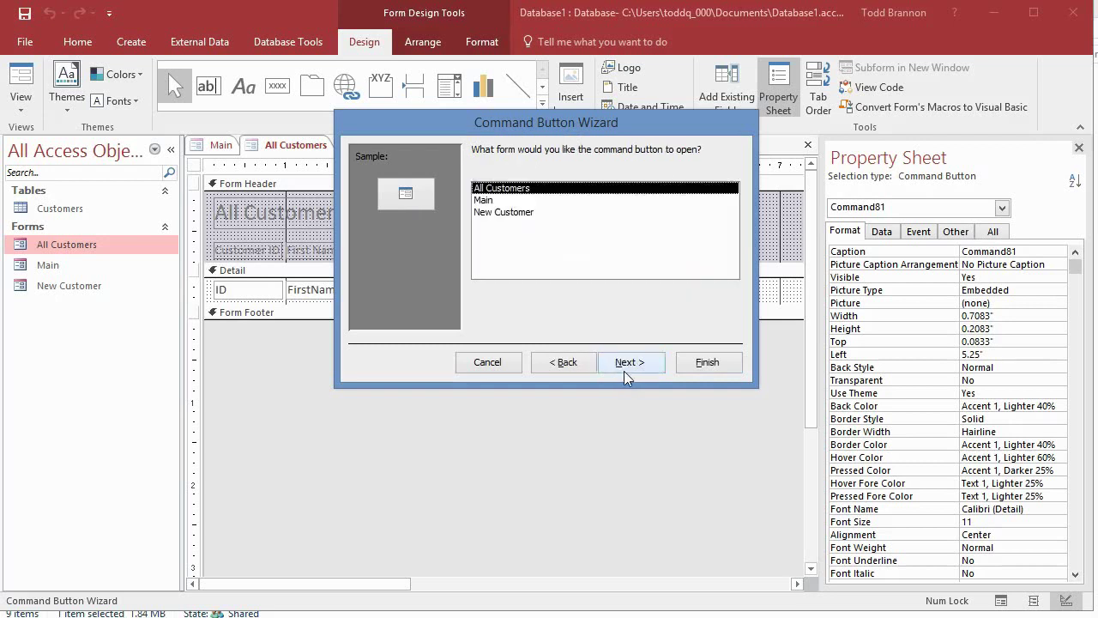
click(498, 360)
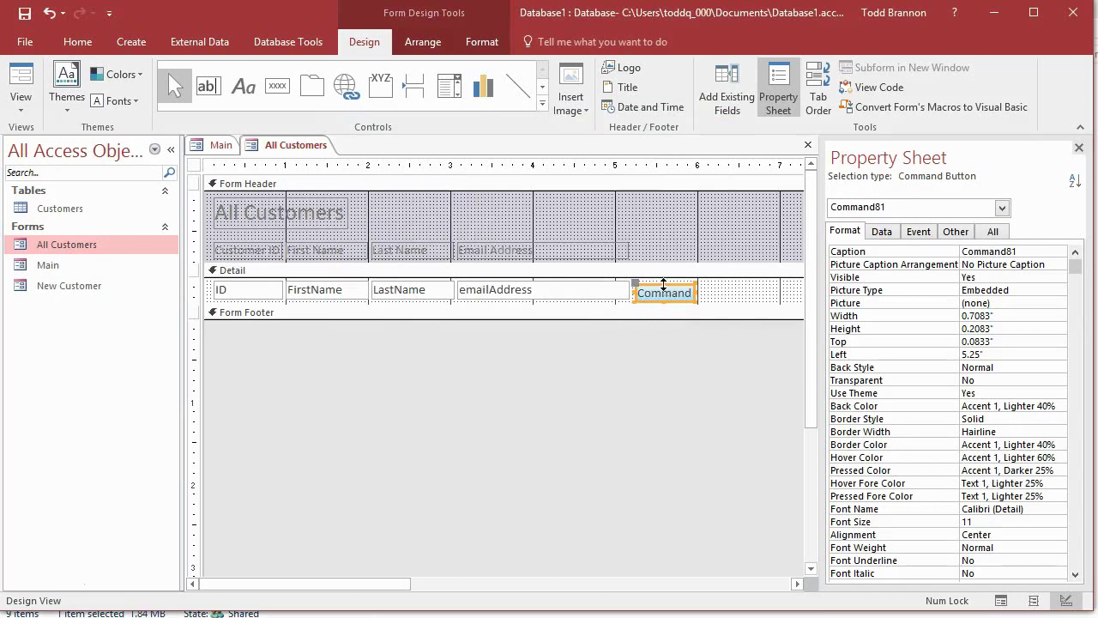
Step: Adjust the new command button's height and nudge it up, level with the customer fields
click(665, 286)
drag(663, 286, 661, 283)
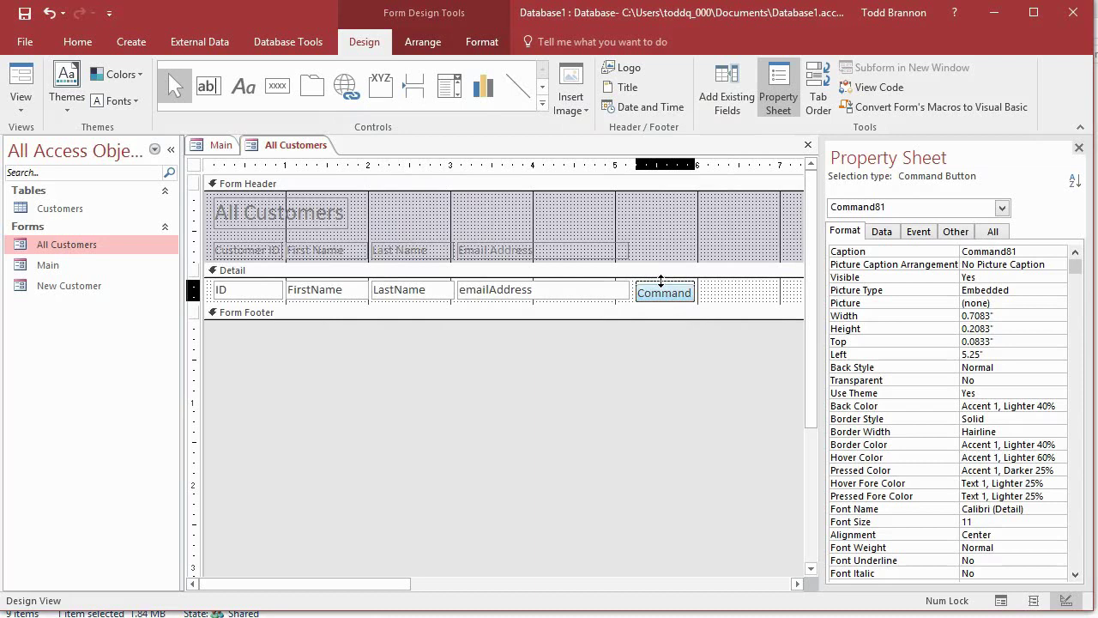
drag(660, 281, 661, 276)
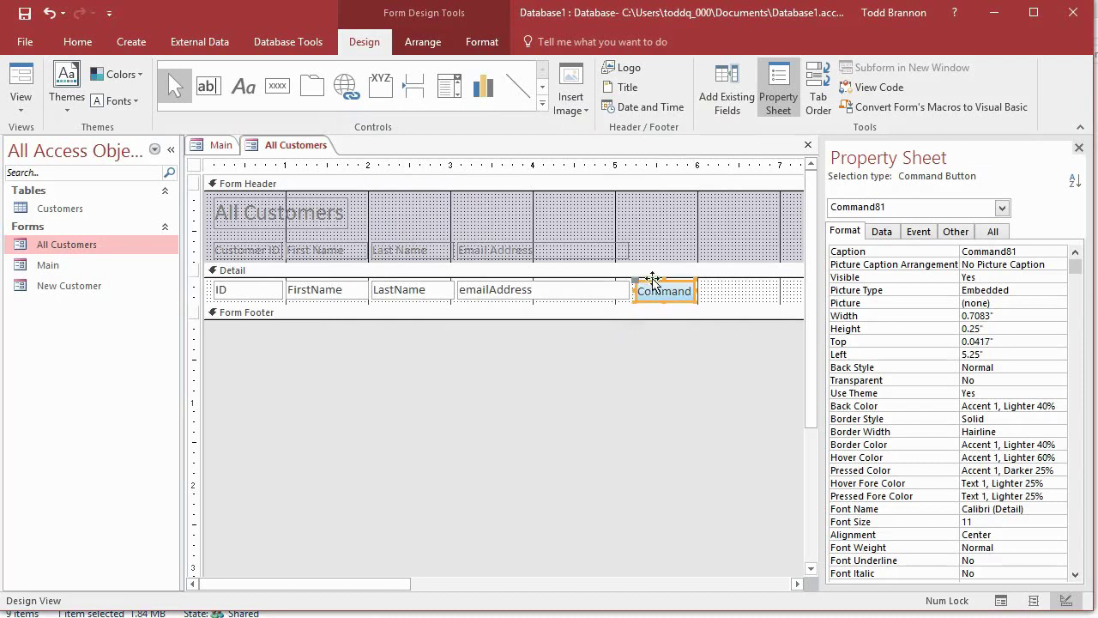
click(653, 280)
drag(664, 278, 664, 281)
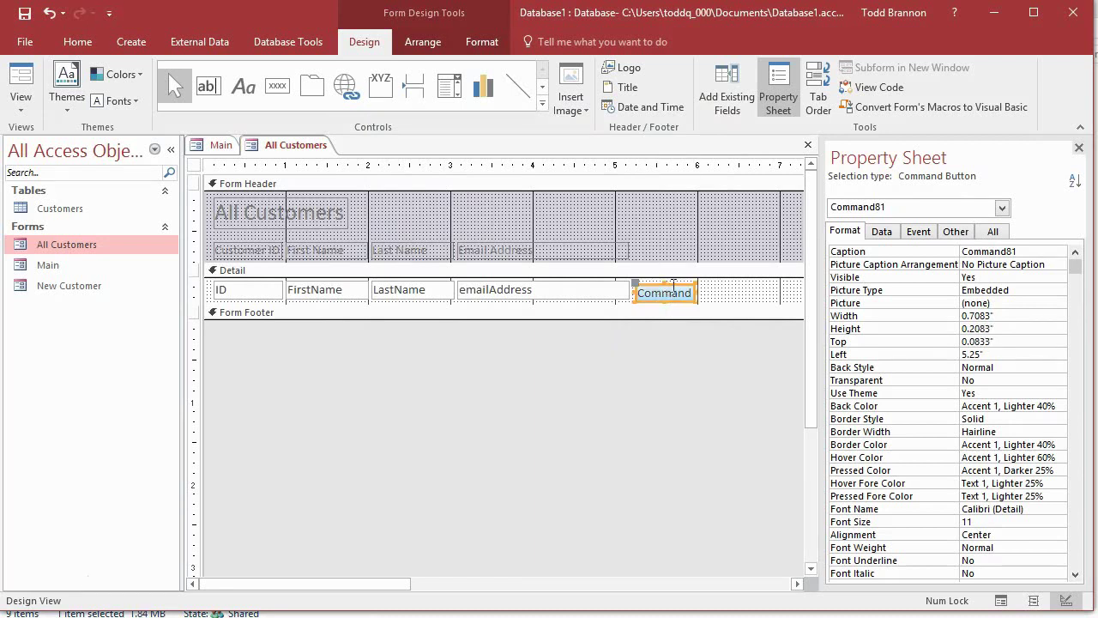
click(671, 280)
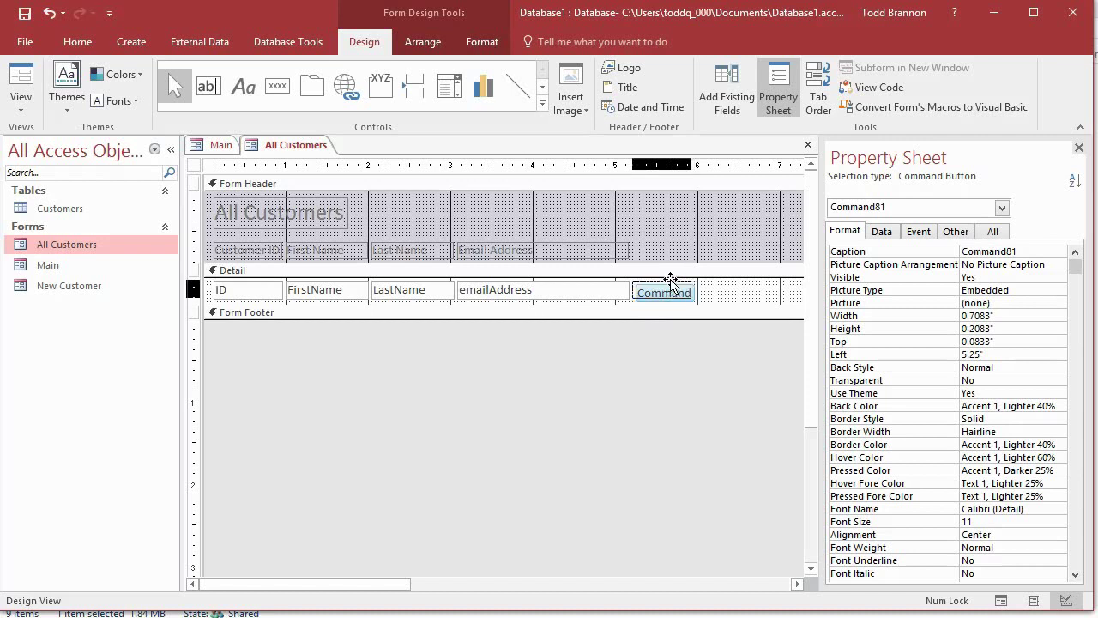
drag(671, 281, 673, 277)
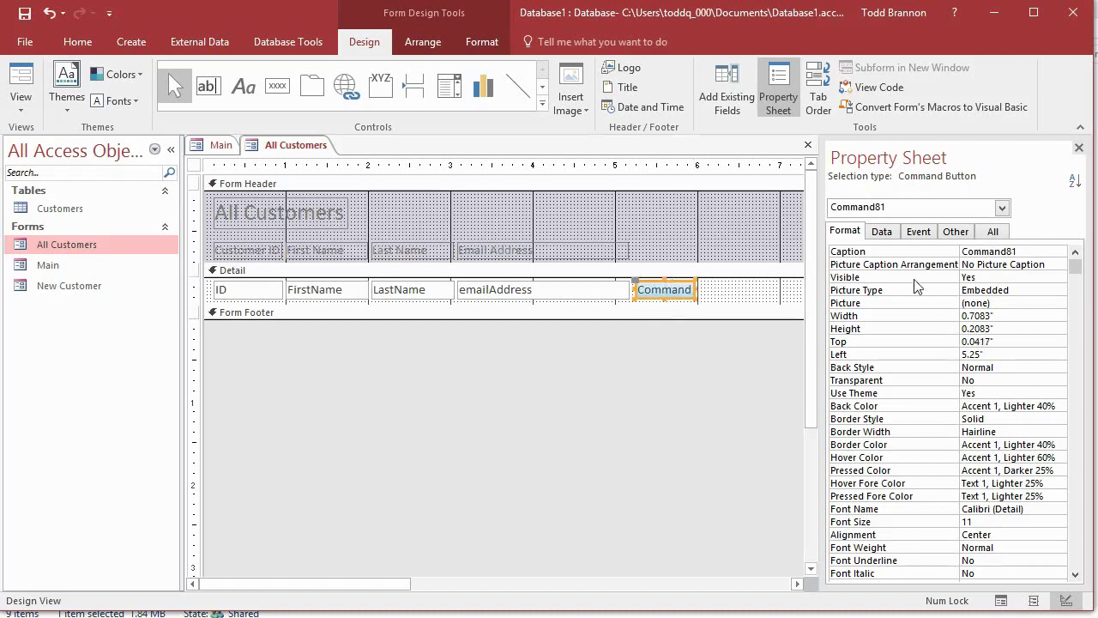
Step: Set the command button's Caption property to 'Detail'
click(958, 250)
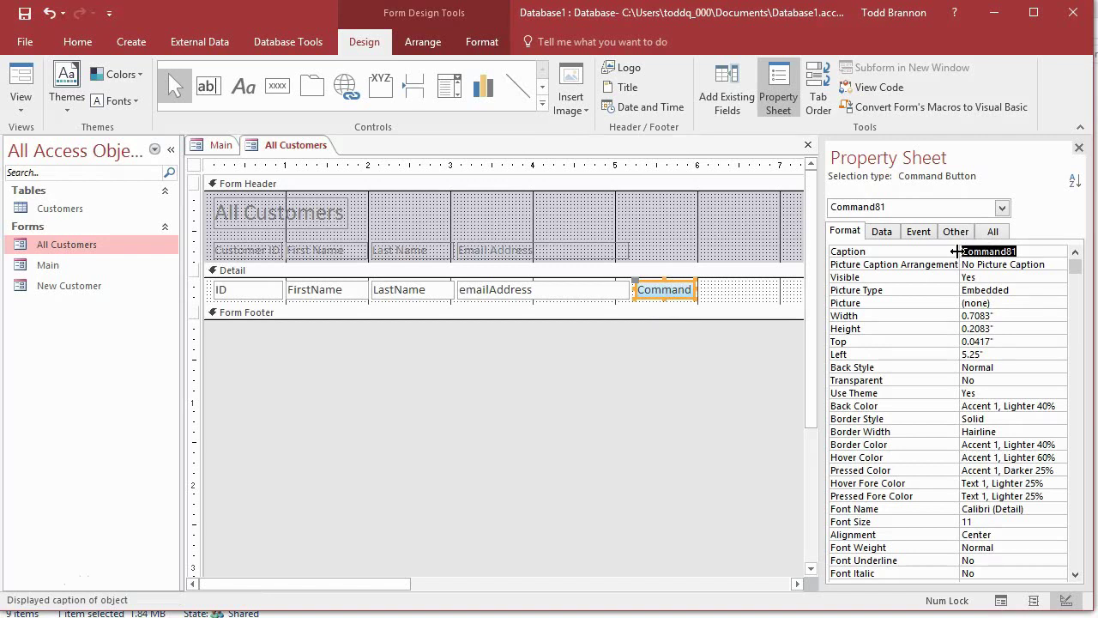
text(Detail)
key(Return)
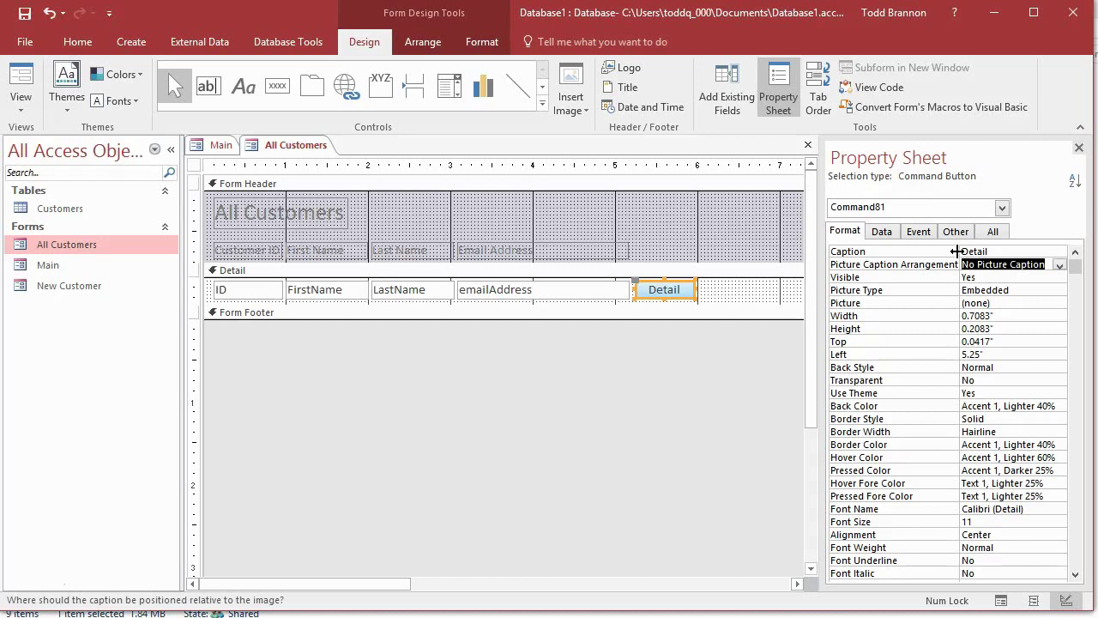
Step: Switch to Form View and test the Detail buttons on records 4006 and 4007
click(20, 79)
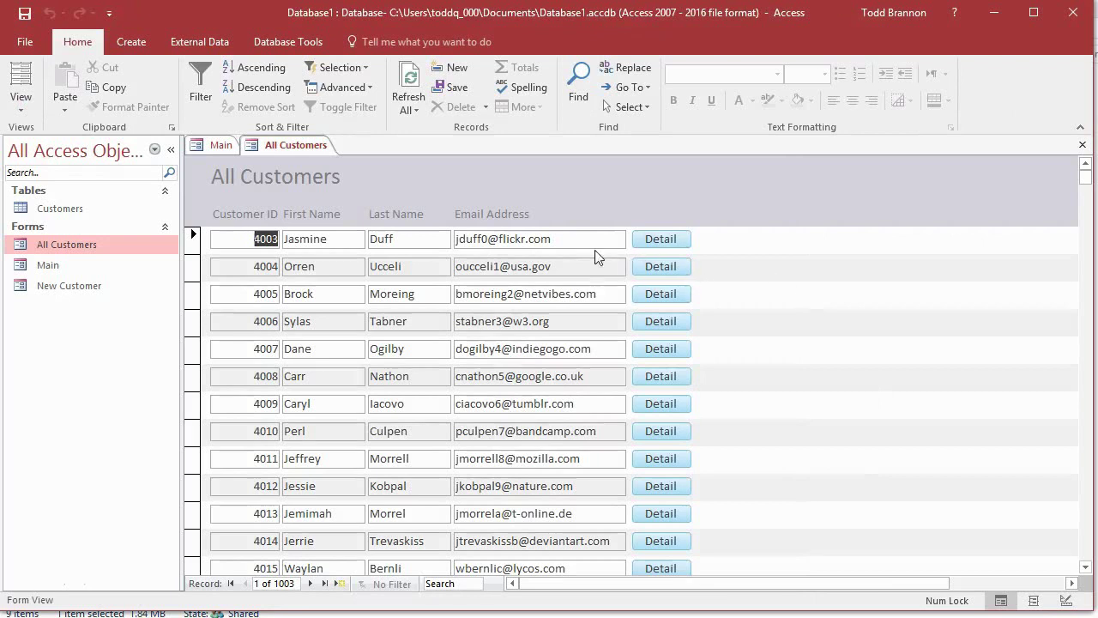
click(661, 323)
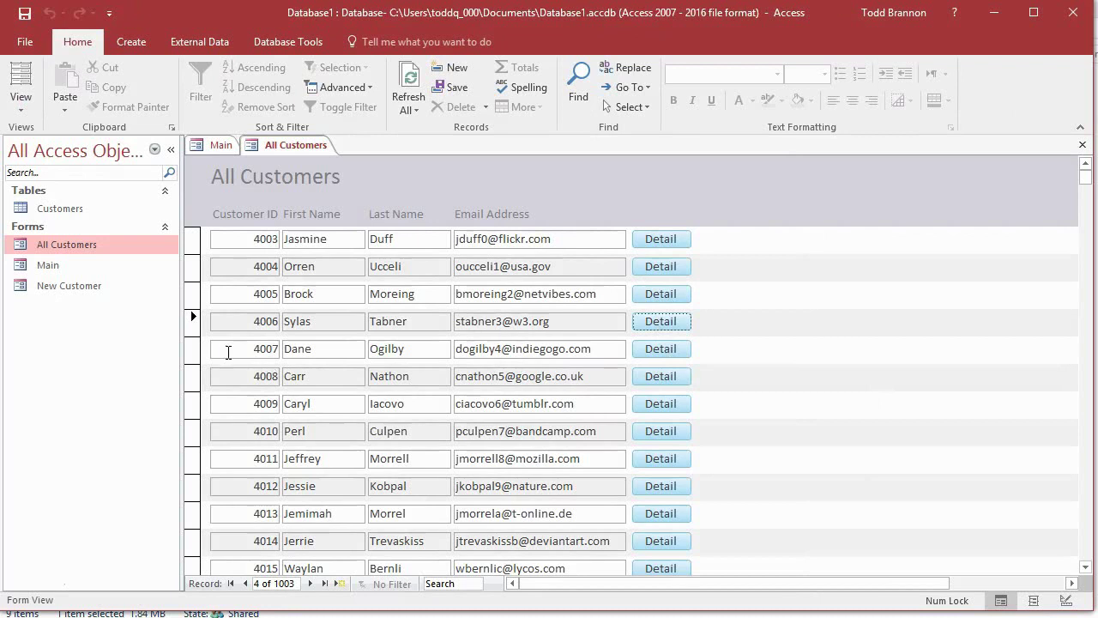
click(665, 353)
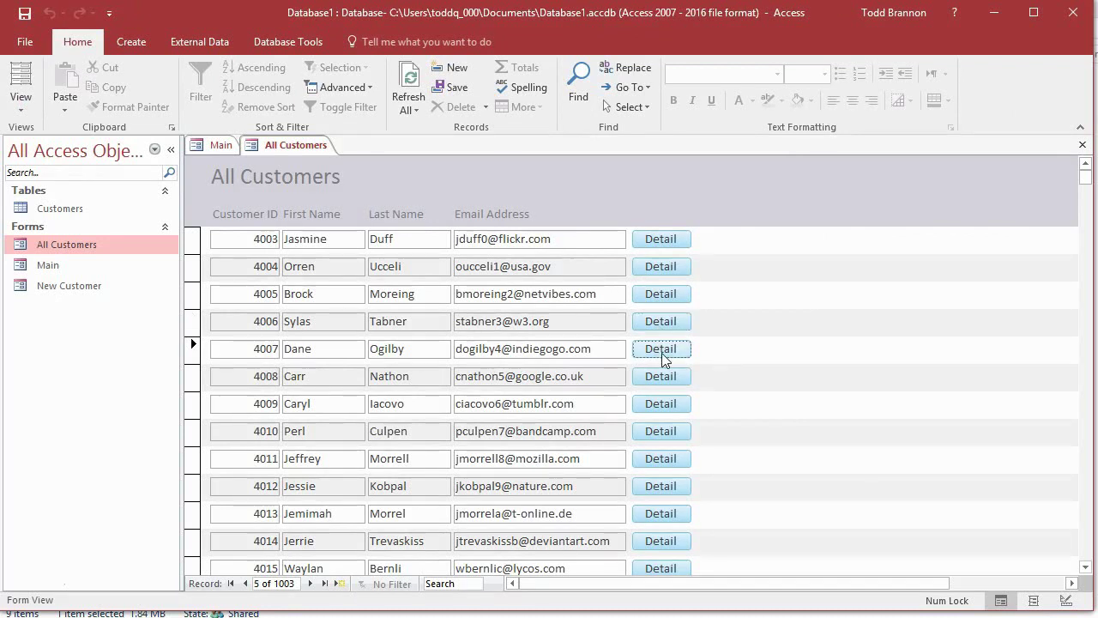